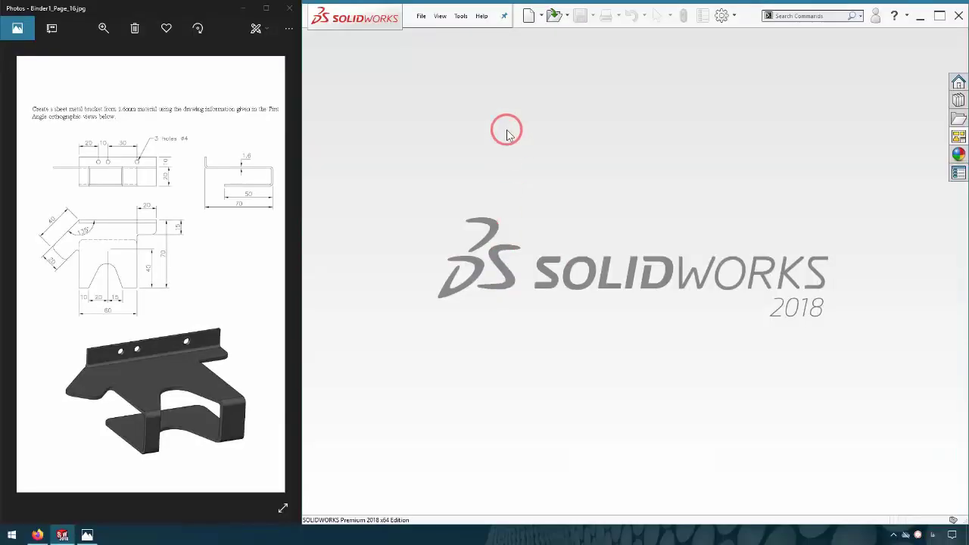
Create a new Part document, Part1, from File > New
left_click(421, 16)
left_click(418, 37)
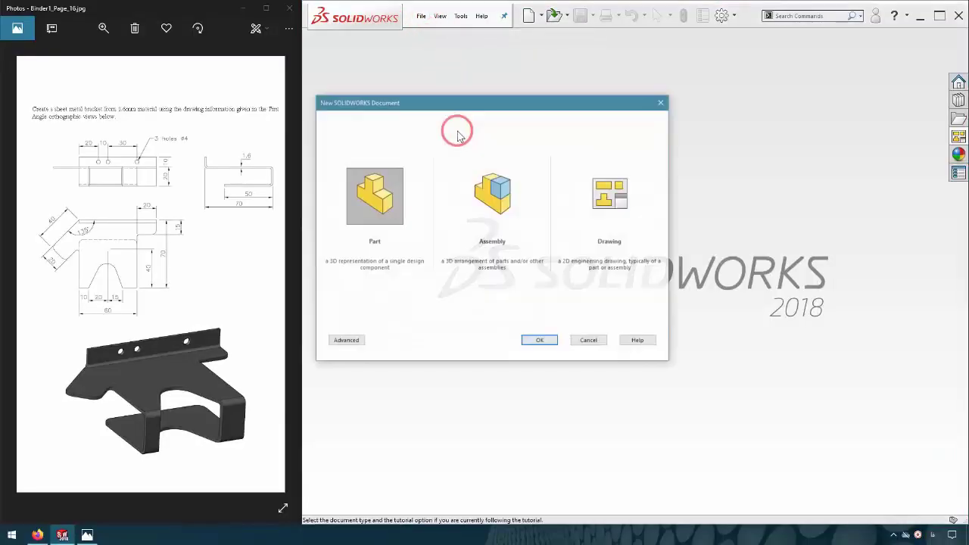
left_click(538, 340)
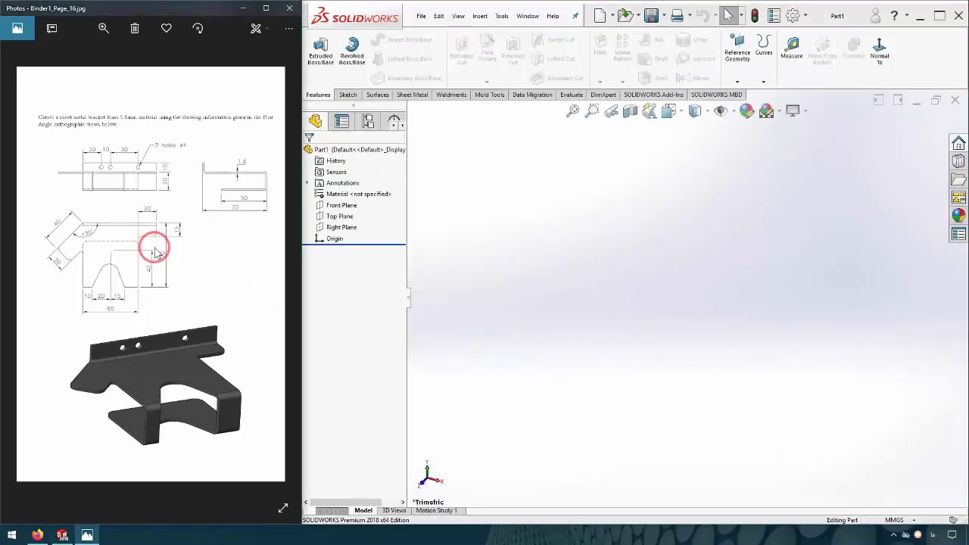
Zoom and pan the reference drawing onto its orthographic views, then select Top Plane
scroll(201, 264, "up", 3)
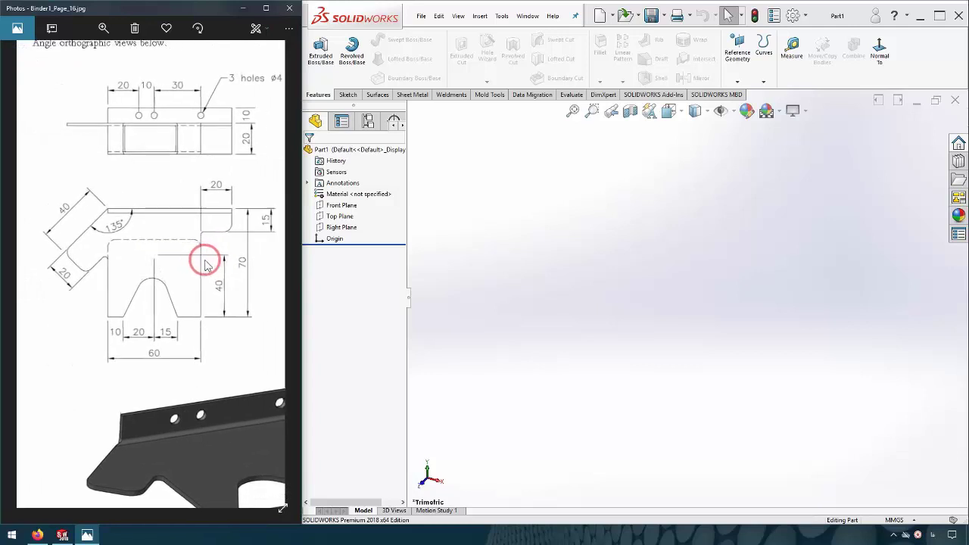
mouse_move(201, 262)
left_mouse_down()
mouse_move(102, 86)
mouse_move(174, 177)
mouse_move(205, 243)
left_mouse_up()
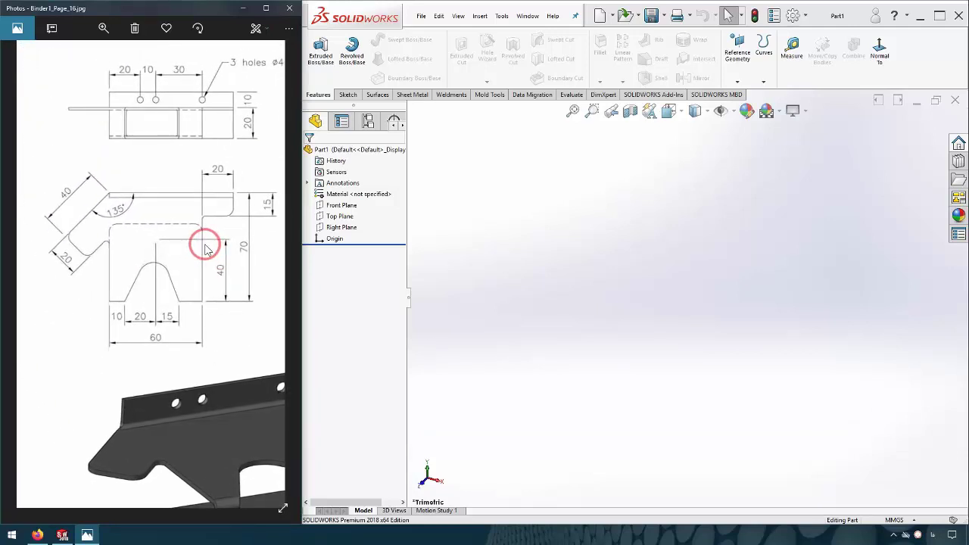
left_click(330, 216)
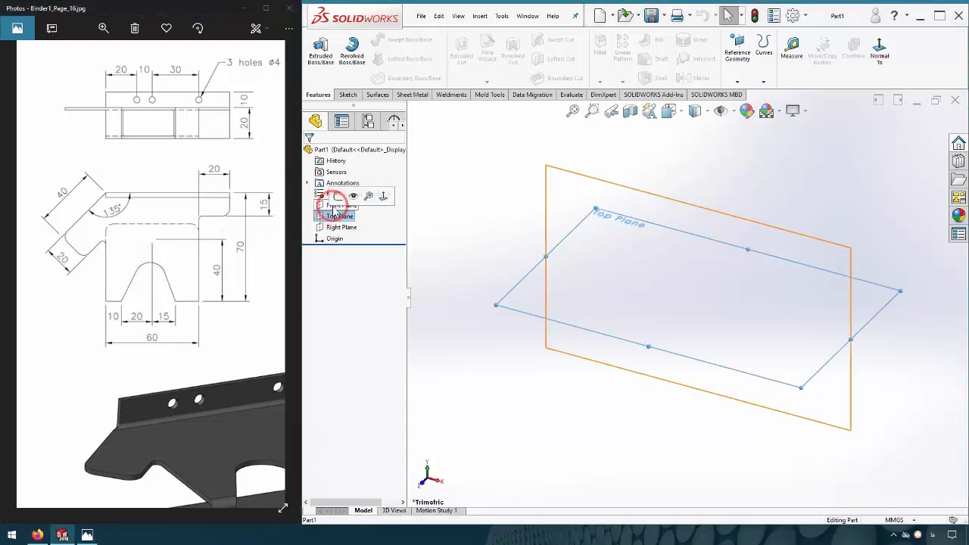
Start a Top Plane sketch and draw the bottom, right and stepped top-right edges from the origin
left_click(347, 195)
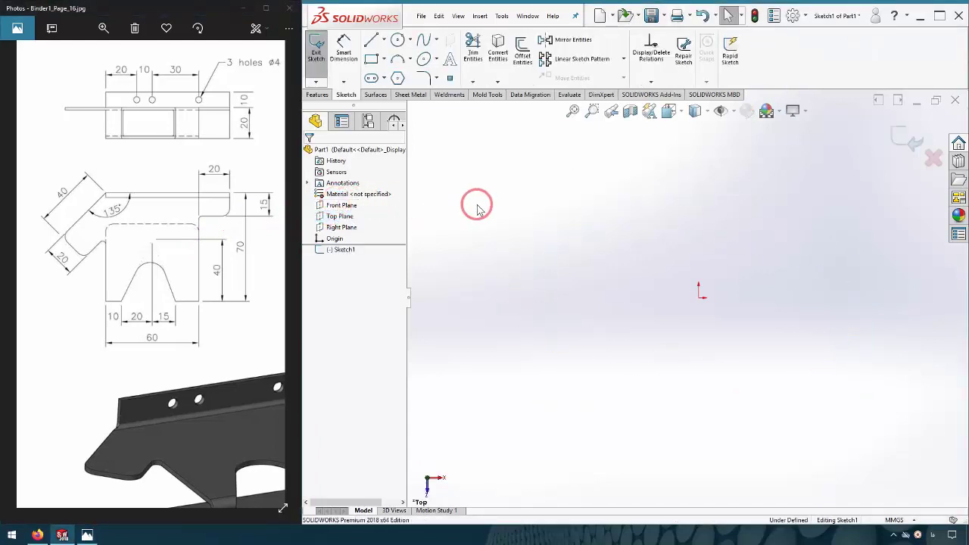
left_click(371, 40)
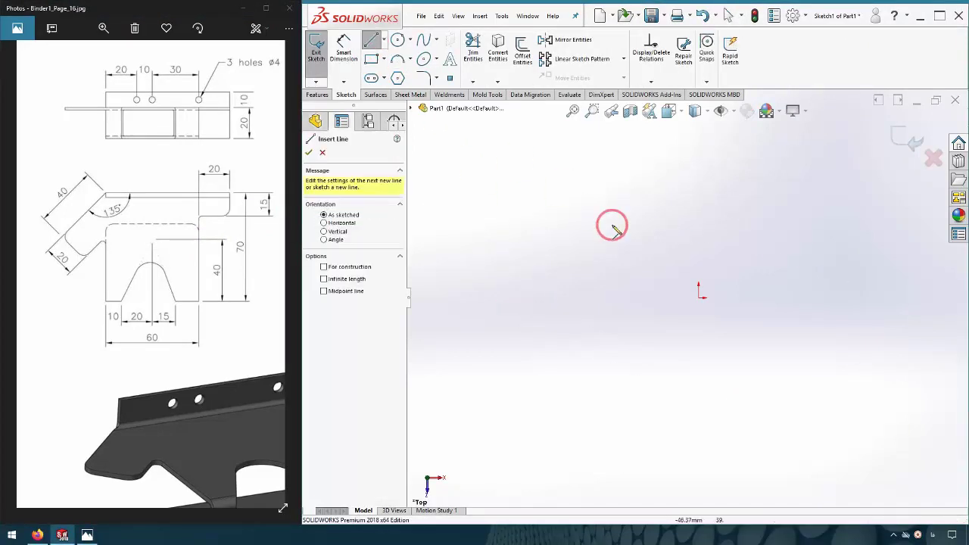
left_click(698, 297)
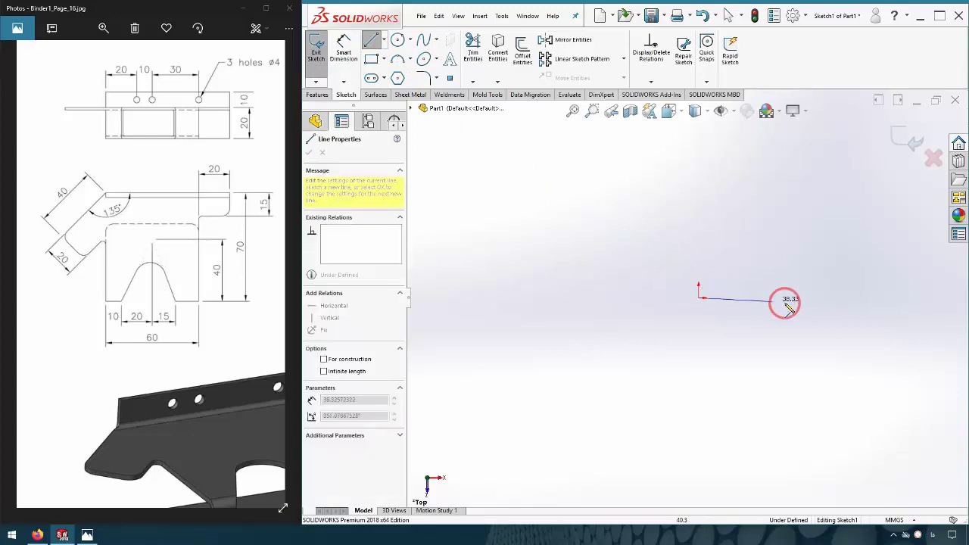
left_click(848, 297)
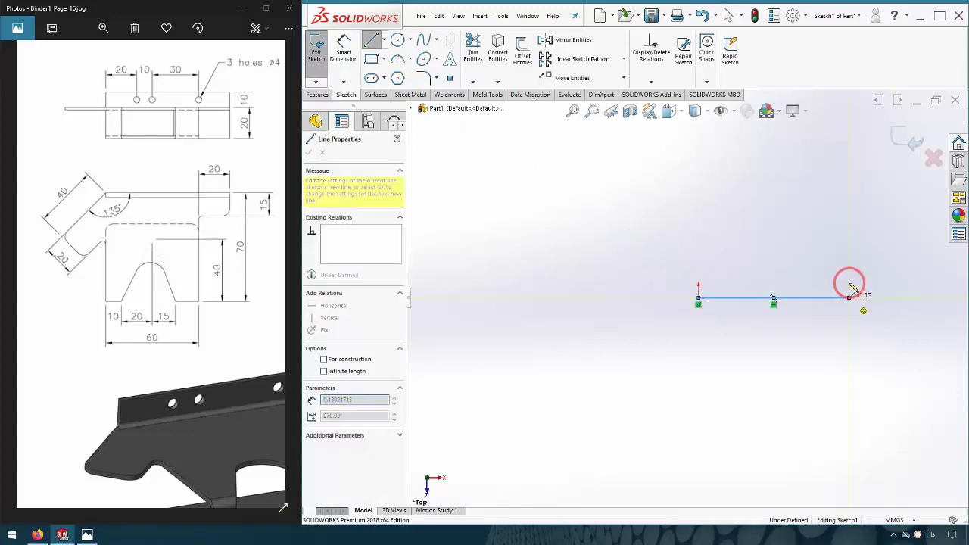
left_click(850, 174)
left_click(898, 173)
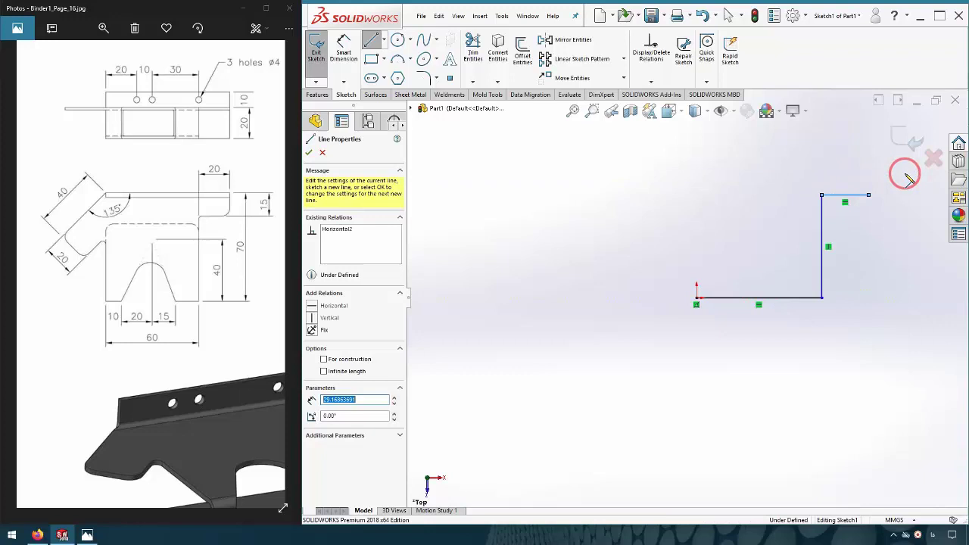
left_click(868, 165)
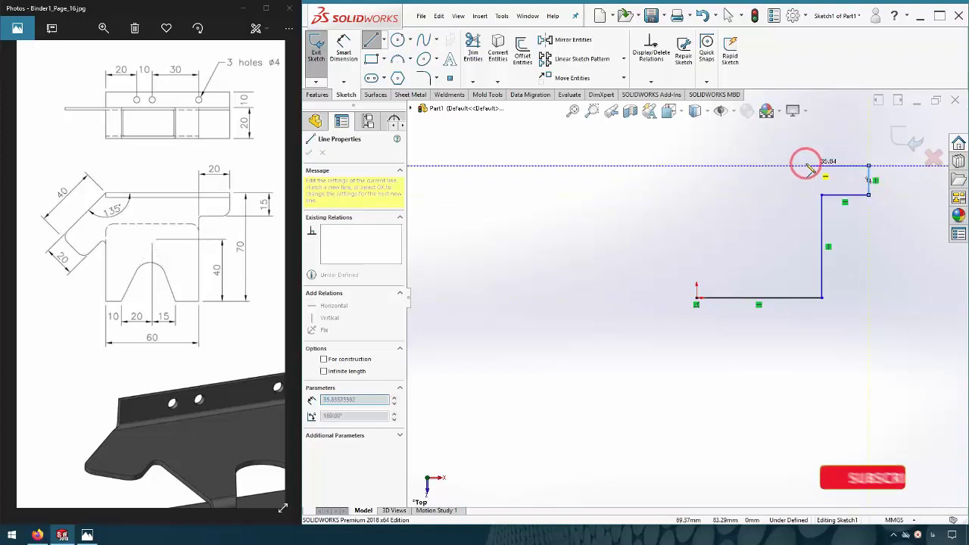
Draw the long top edge and the angled arm, closing the outline at the origin
left_click(689, 166)
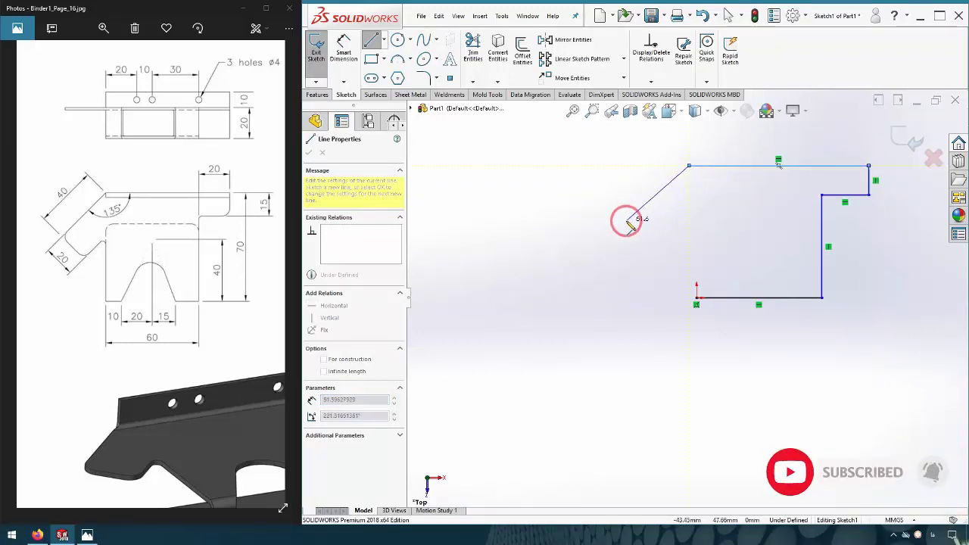
left_click(626, 220)
left_click(648, 245)
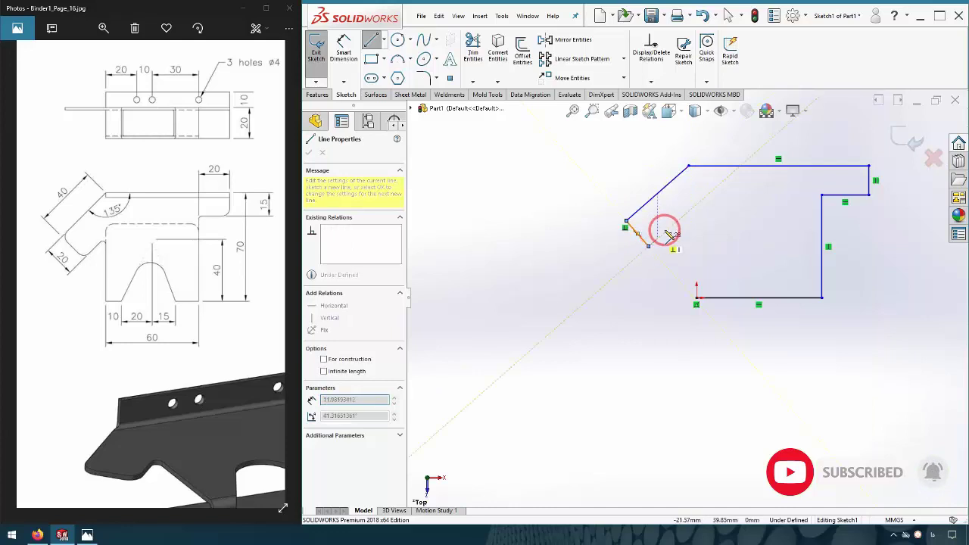
left_click(696, 204)
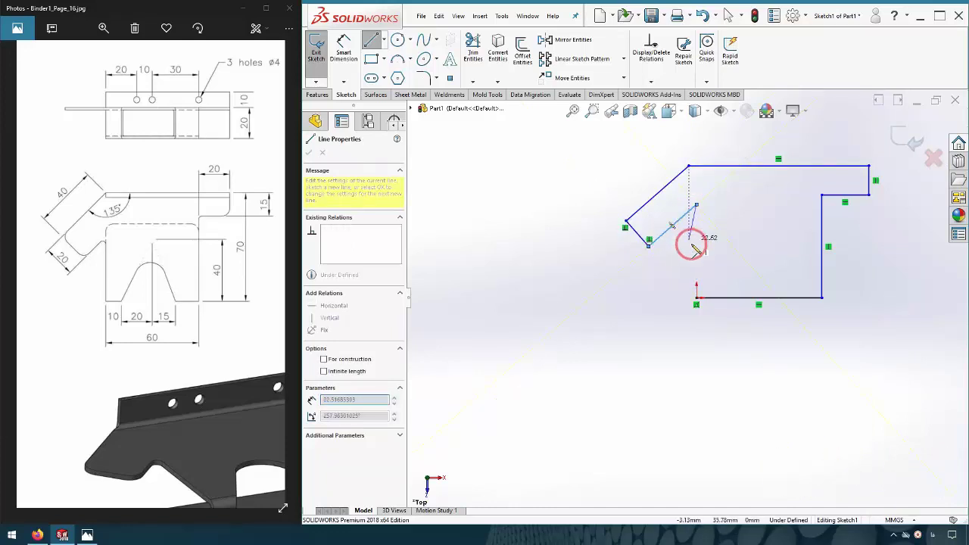
left_click(696, 299)
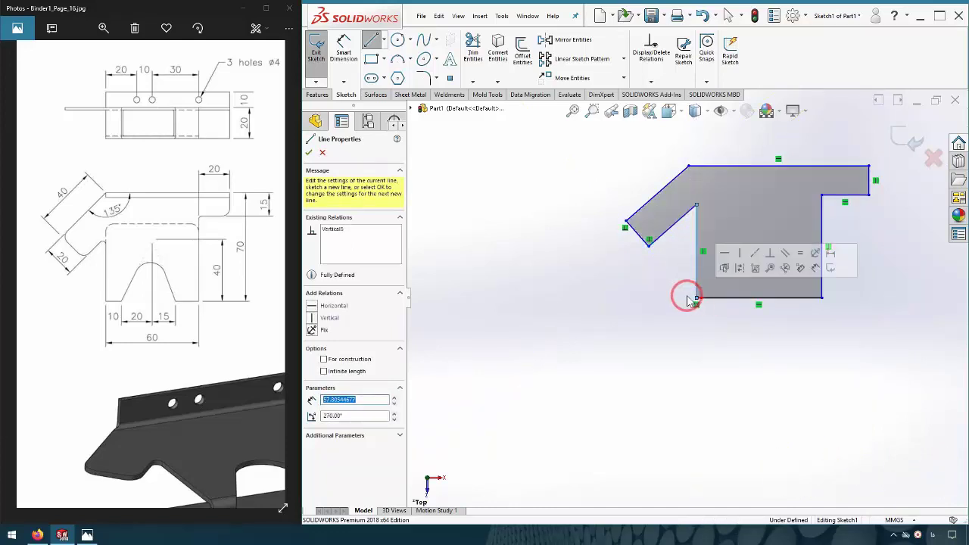
left_click(352, 68)
Dimension the bottom edge at 60 mm
left_click(817, 279)
left_click(787, 299)
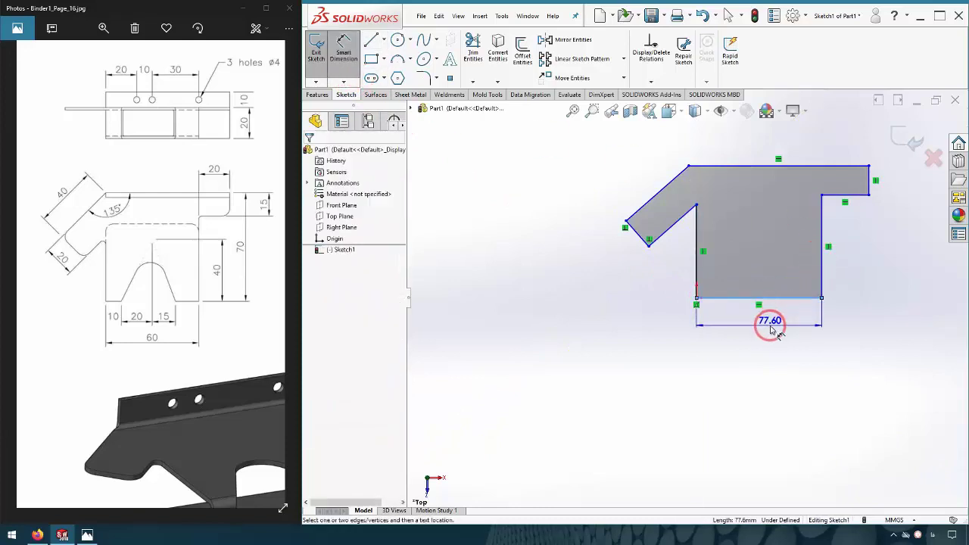
left_click(769, 324)
type("60.00mm")
key("Return")
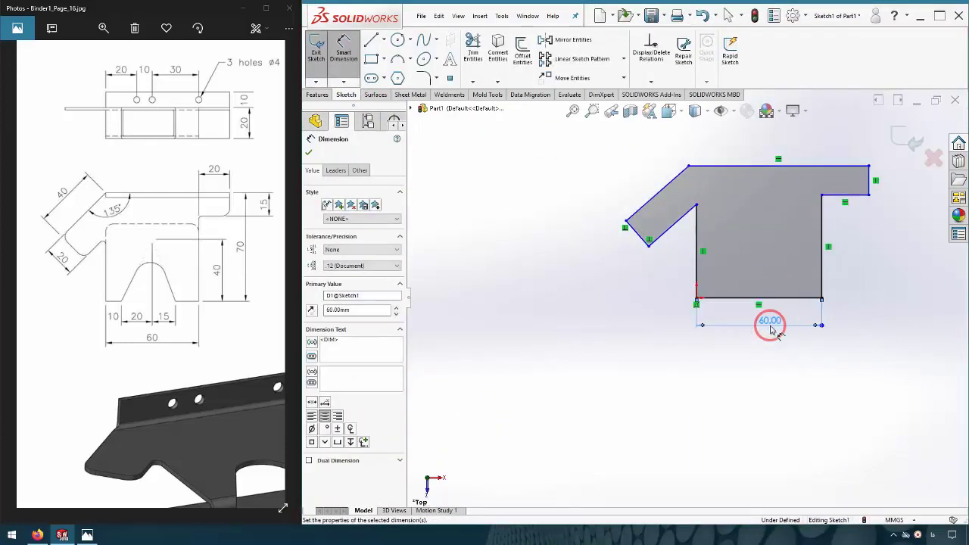
scroll(811, 248, "down", 2)
scroll(756, 194, "down", 2)
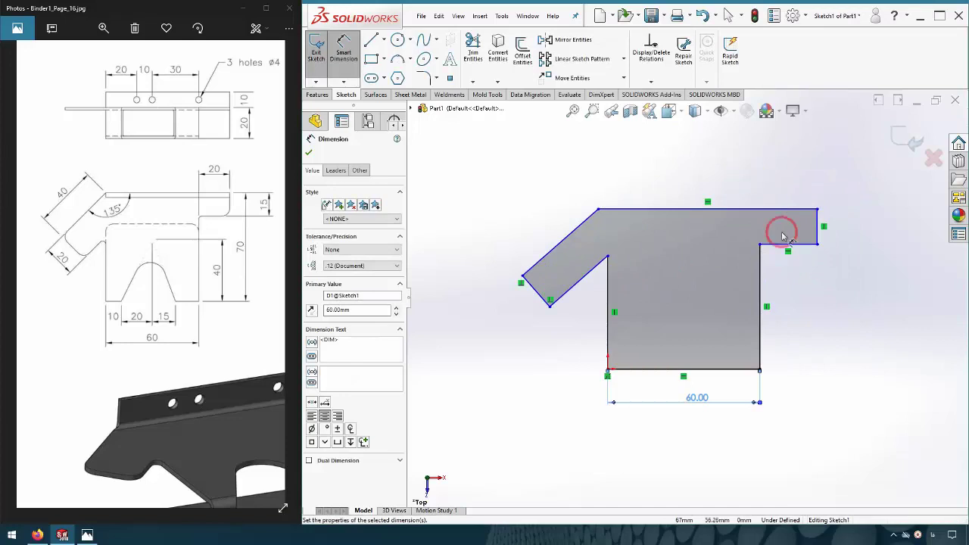
left_click(807, 272)
Dimension the short top-right edge and the arm's end edge at 20 mm each
left_click(794, 245)
left_click(783, 189)
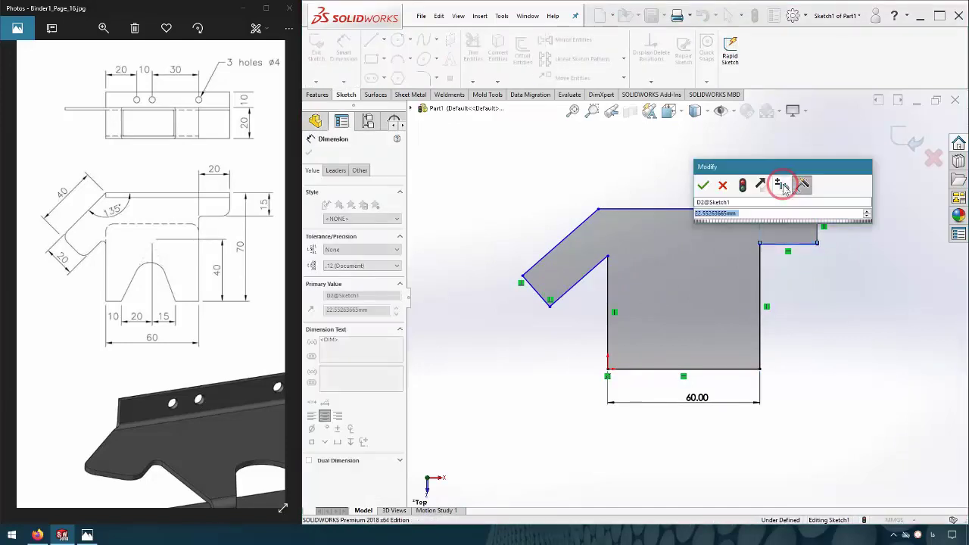
key("Return")
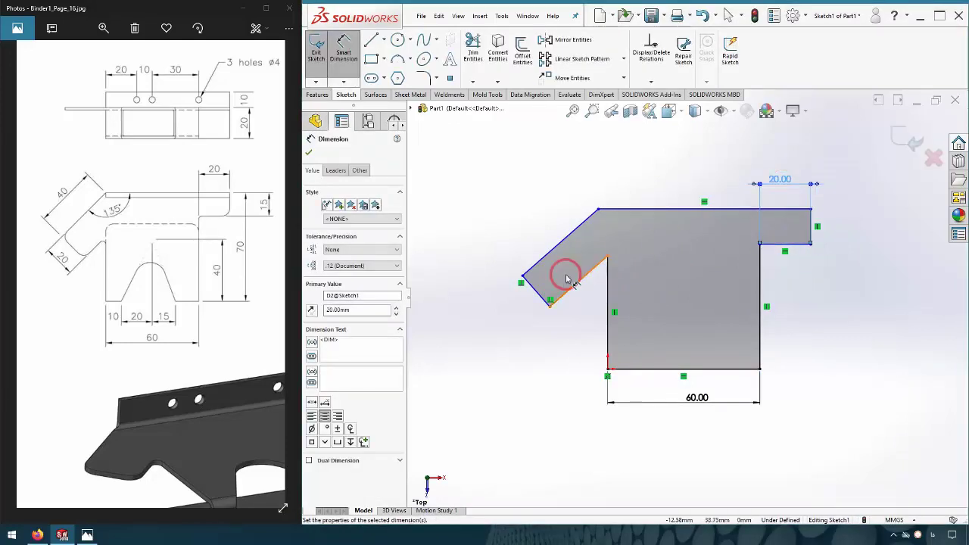
left_click(532, 288)
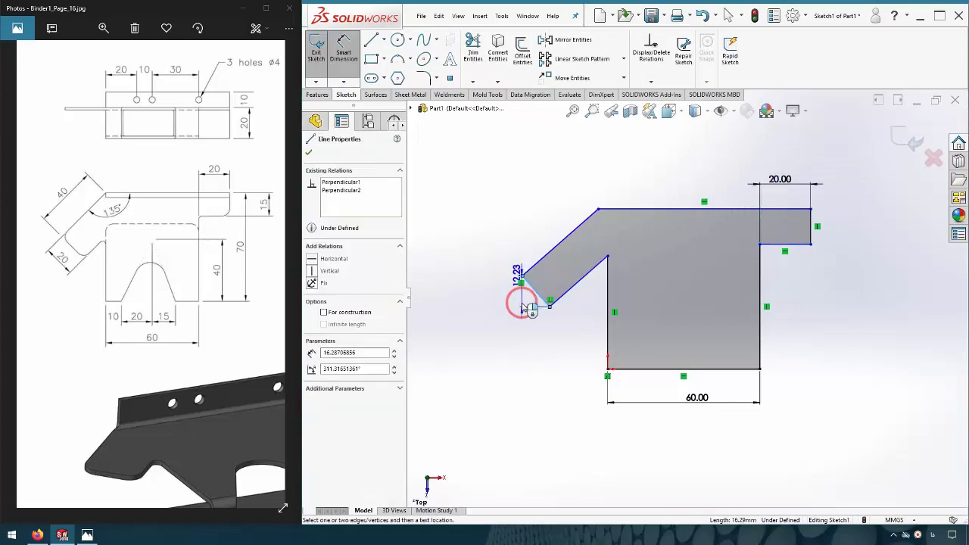
left_click(526, 304)
type("20")
key("Return")
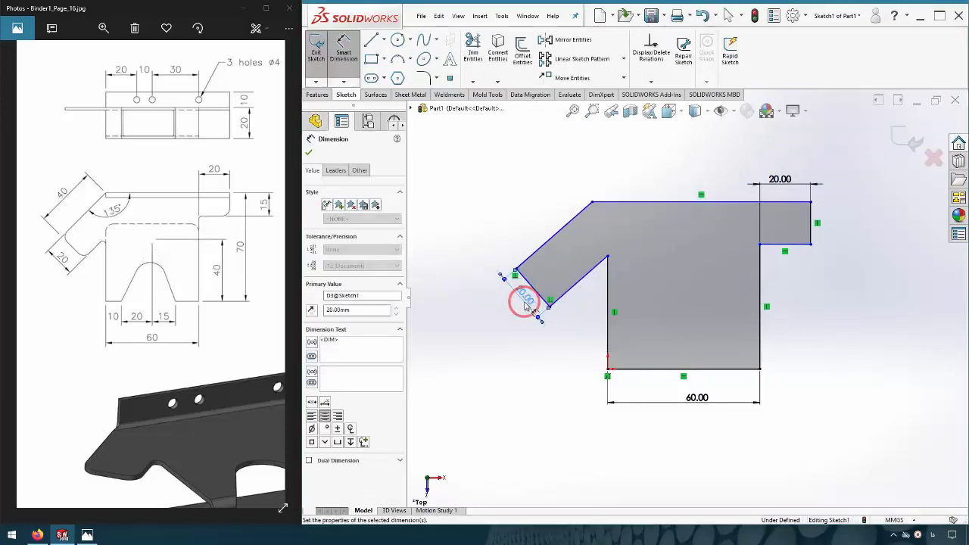
Set the arm's upper angled edge to 40 mm
left_click(548, 237)
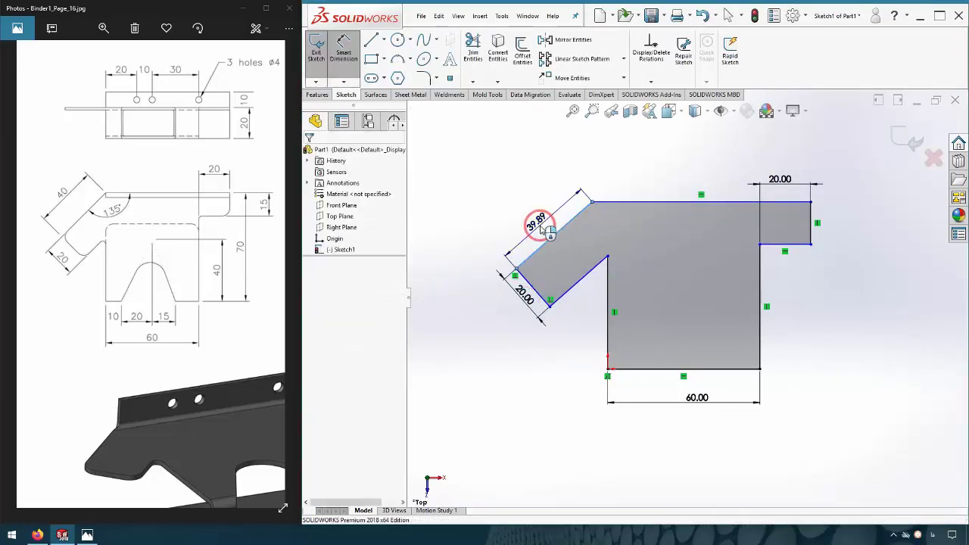
left_click(538, 227)
type("40")
key("Return")
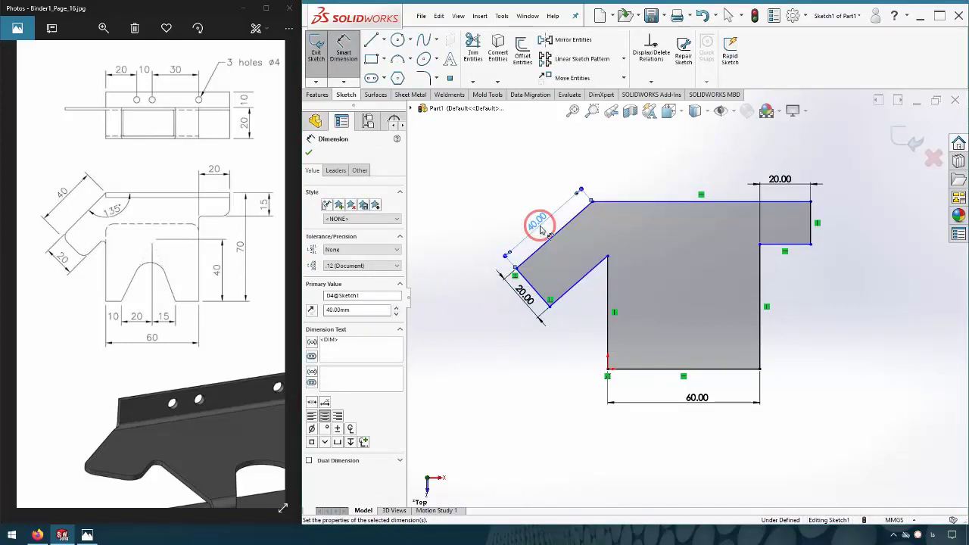
left_click(823, 391)
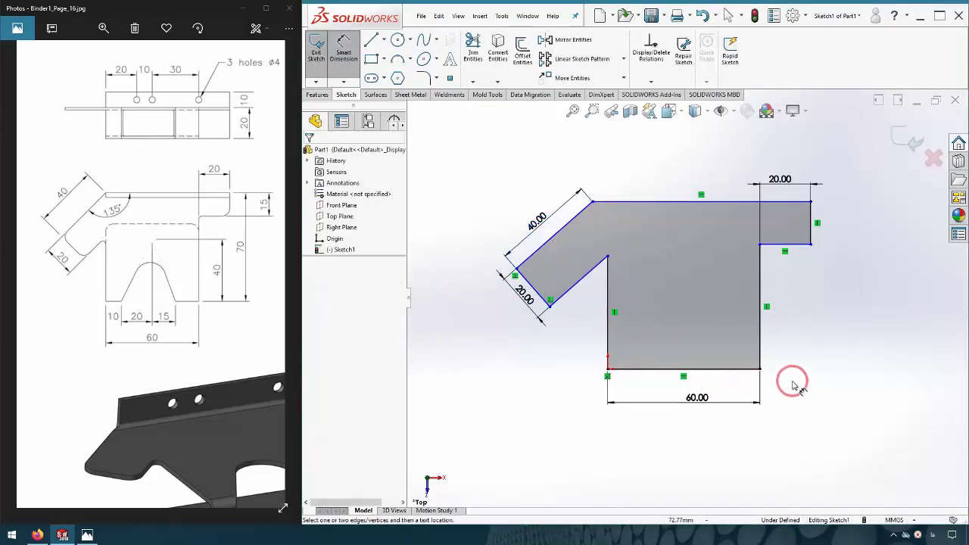
Dimension the overall height at 70 mm and the short right edge at 15 mm
left_click(746, 369)
left_click(743, 202)
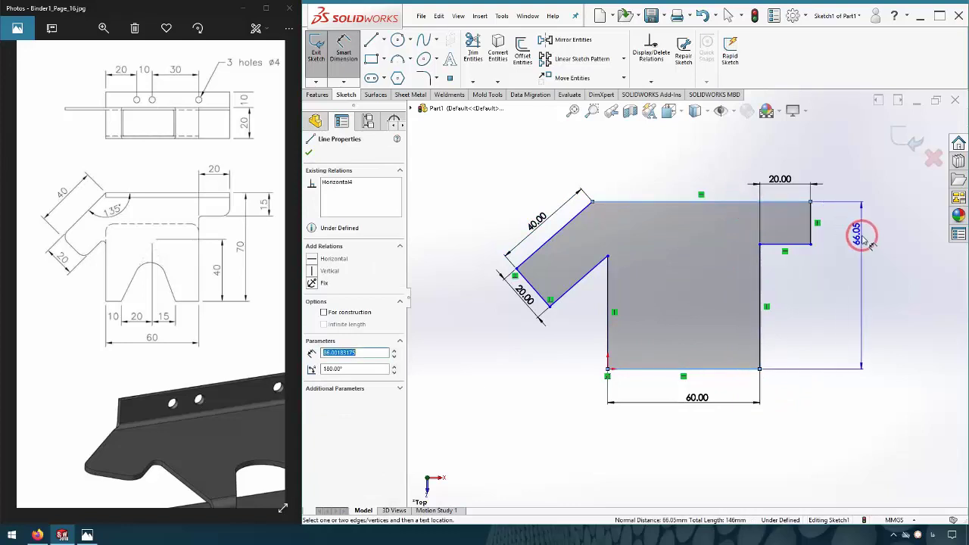
left_click(865, 246)
type("70")
key("Return")
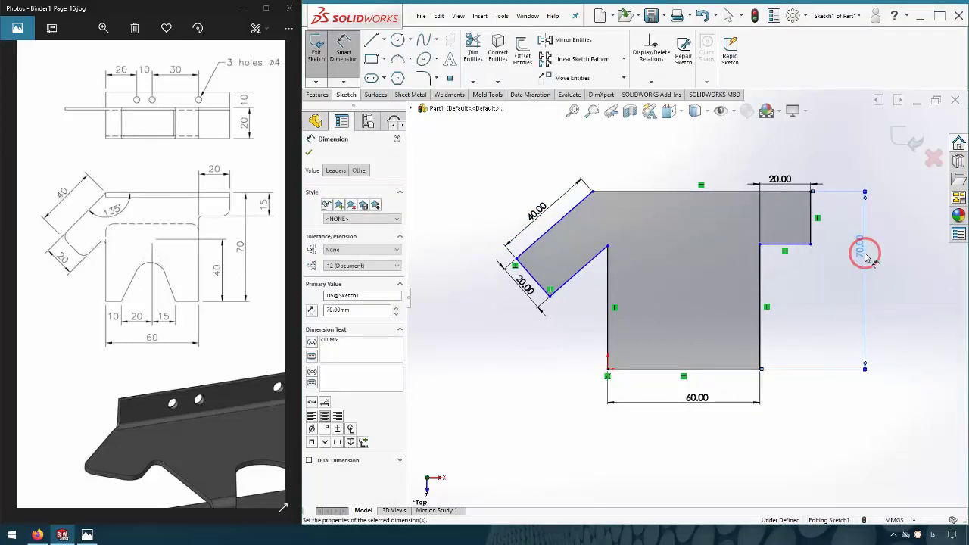
left_click(836, 293)
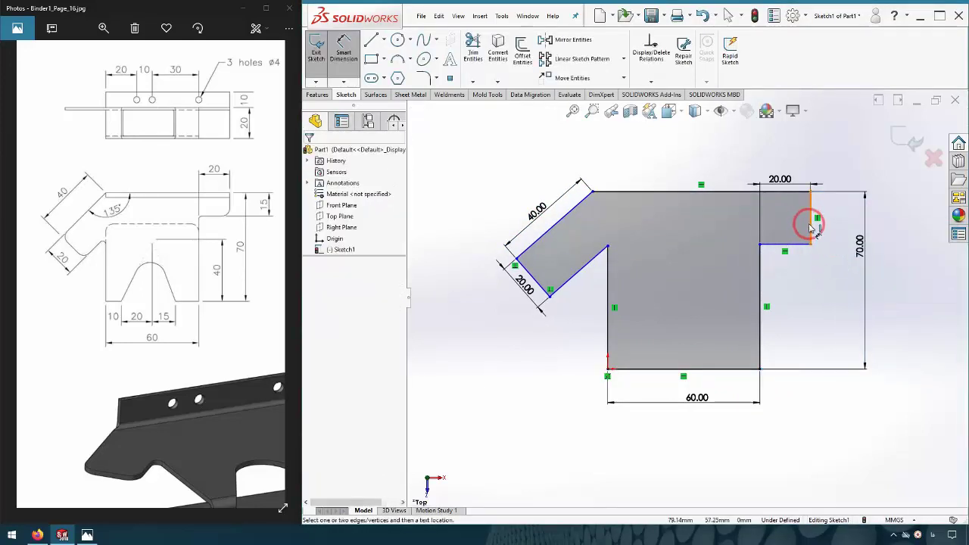
left_click(812, 227)
left_click(834, 220)
type("15")
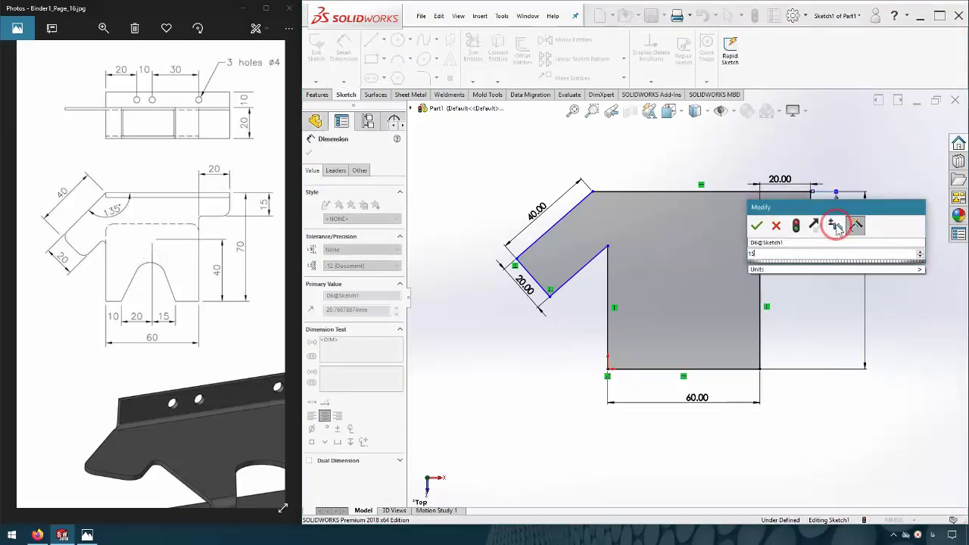
key("Return")
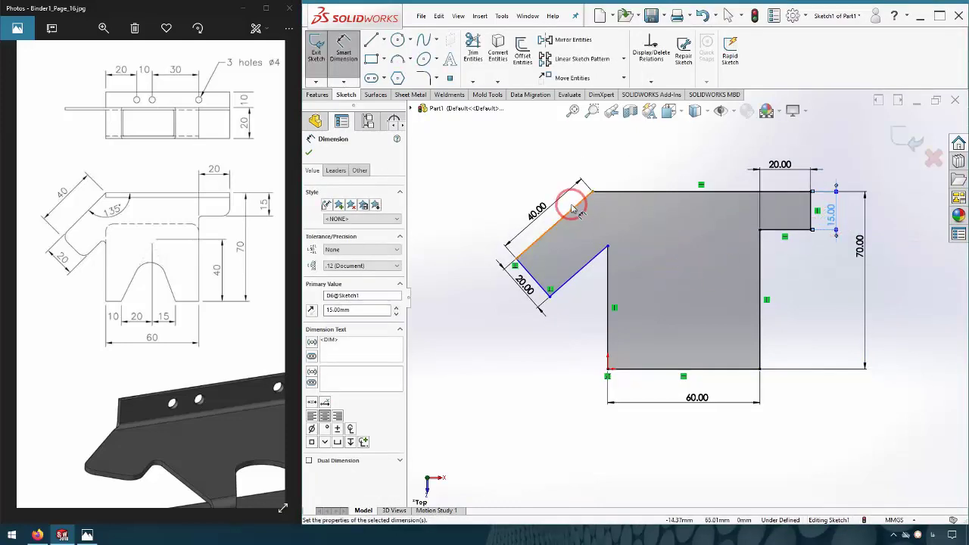
Set the slanted edge at 135° to the top edge
left_click(573, 208)
left_click(599, 192)
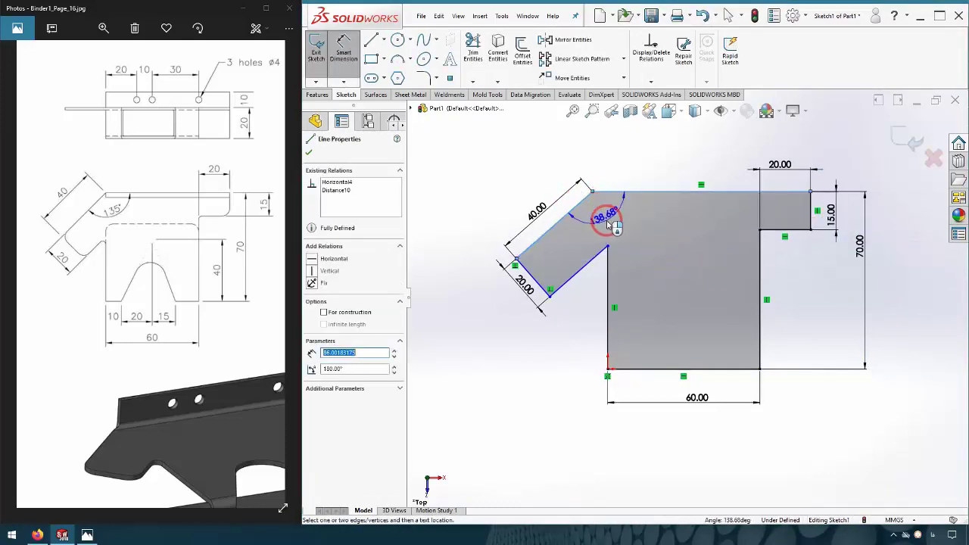
left_click(608, 222)
type("135")
key("Return")
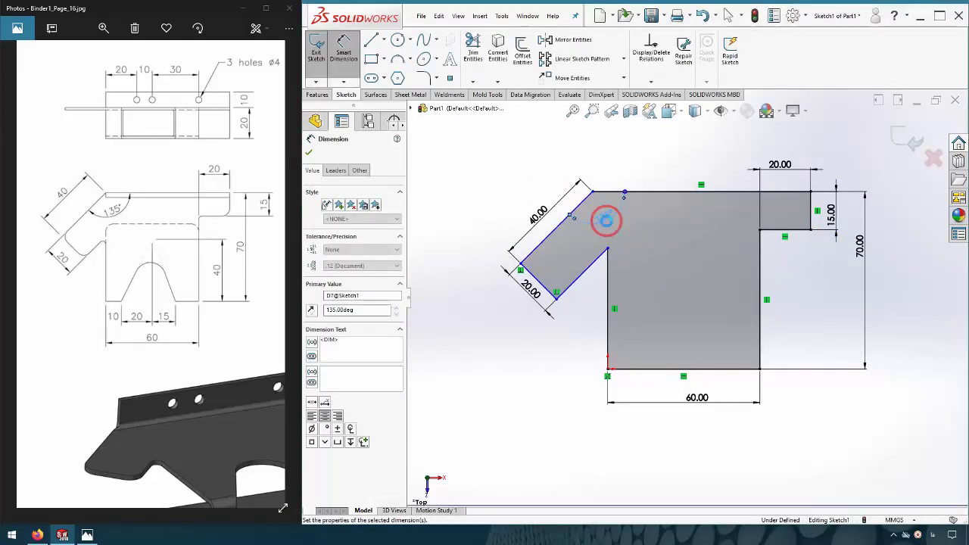
left_click(539, 366)
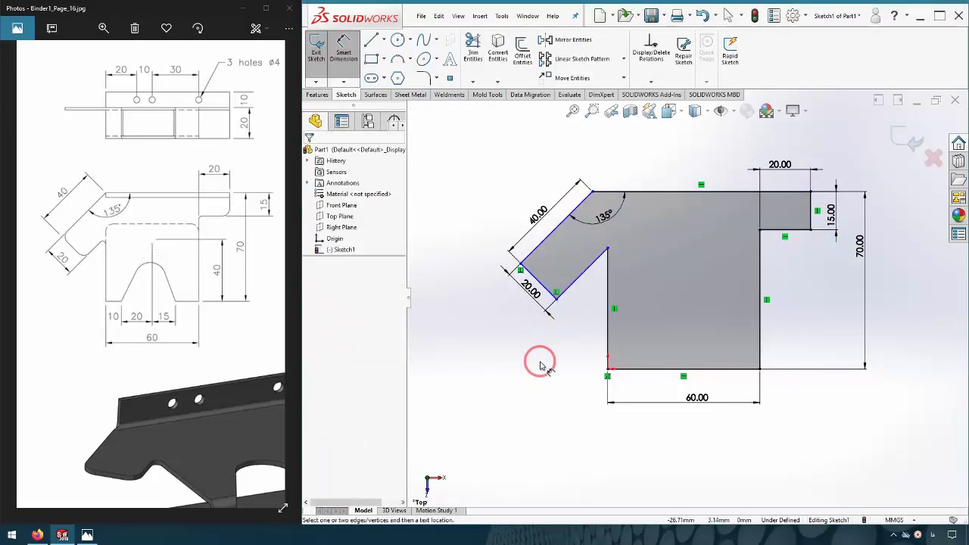
Dimension the inner vertical edge 40 mm from the bottom edge, fully defining the sketch
left_click(607, 249)
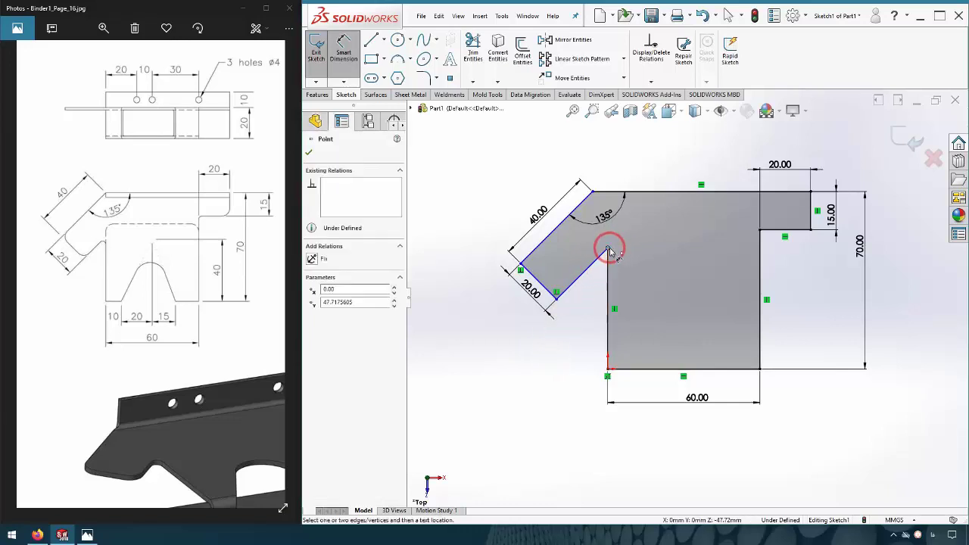
left_click(682, 376)
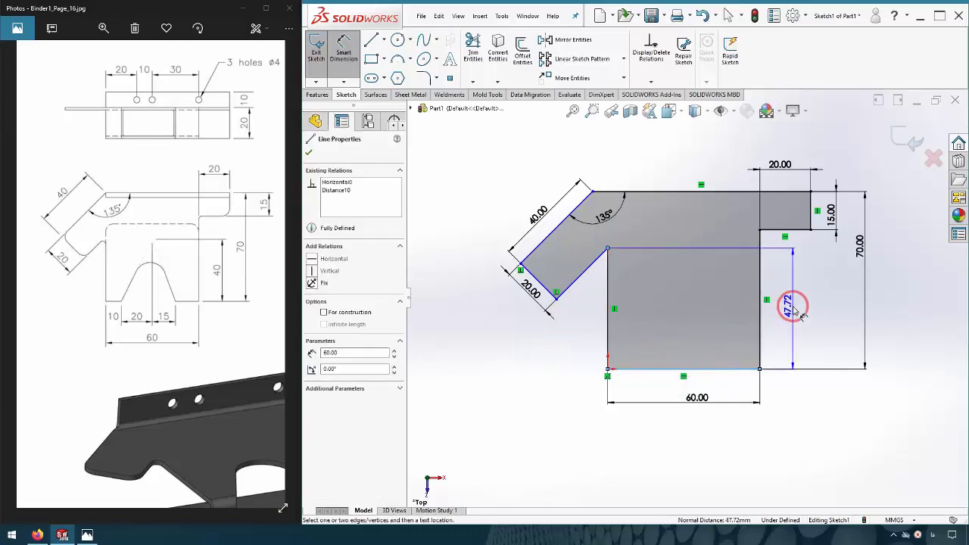
left_click(792, 306)
type("40")
key("Return")
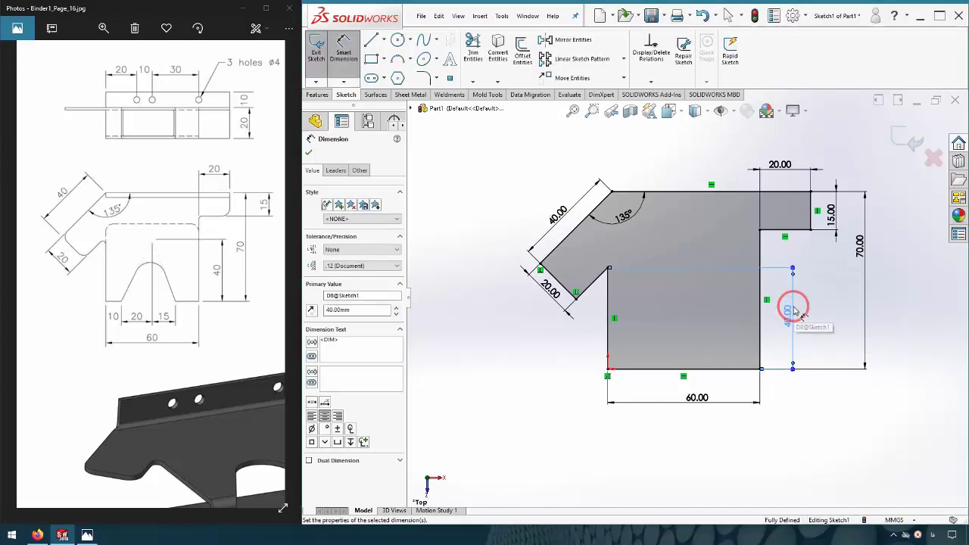
left_click(815, 424)
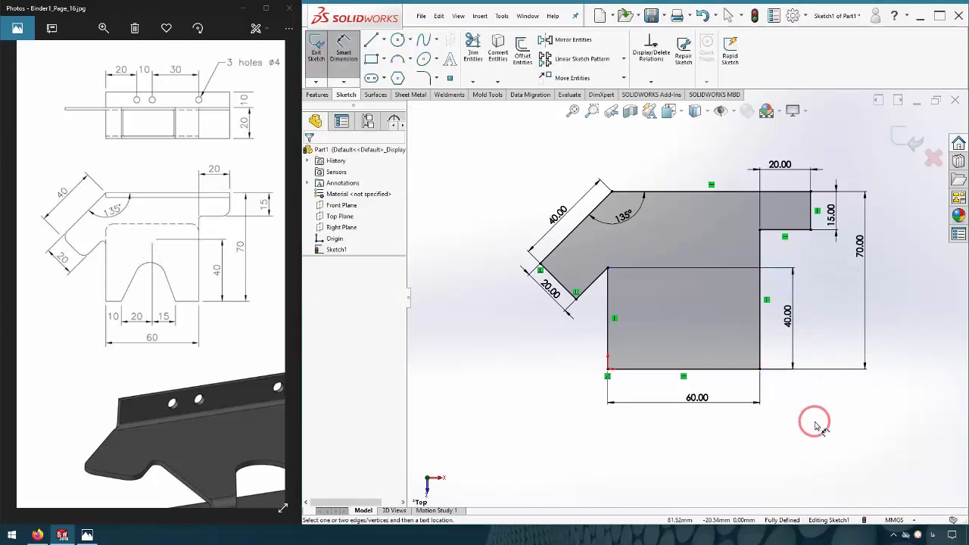
Apply 2 mm sketch fillets to five corners, including both ends of the 20 mm arm edge
left_click(423, 78)
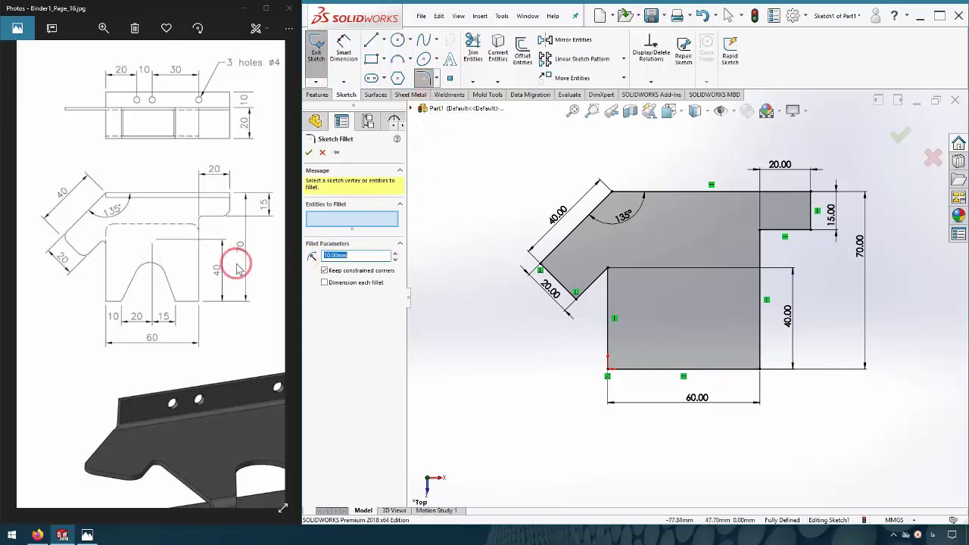
mouse_move(246, 321)
left_mouse_down()
mouse_move(205, 303)
mouse_move(92, 359)
left_mouse_up()
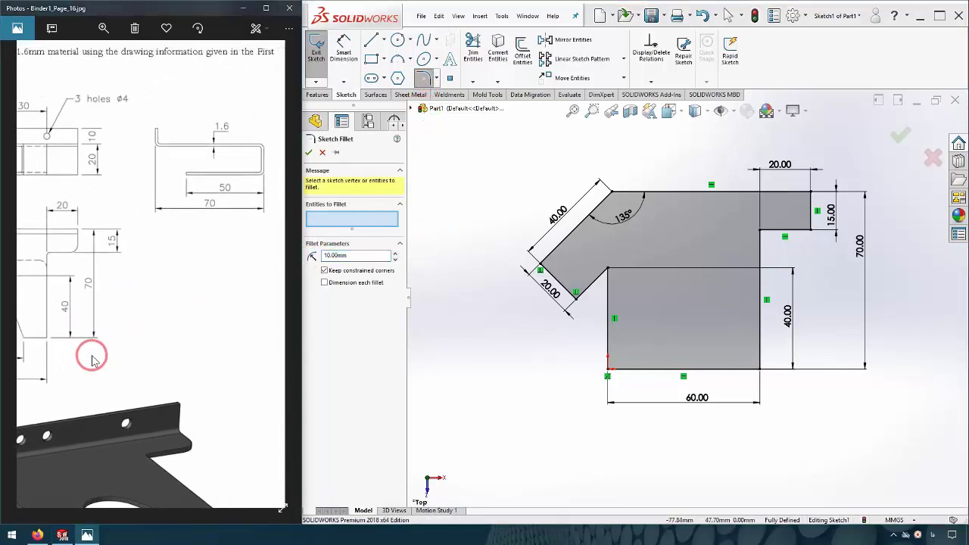
scroll(97, 361, "down", 3)
scroll(88, 286, "up", 3)
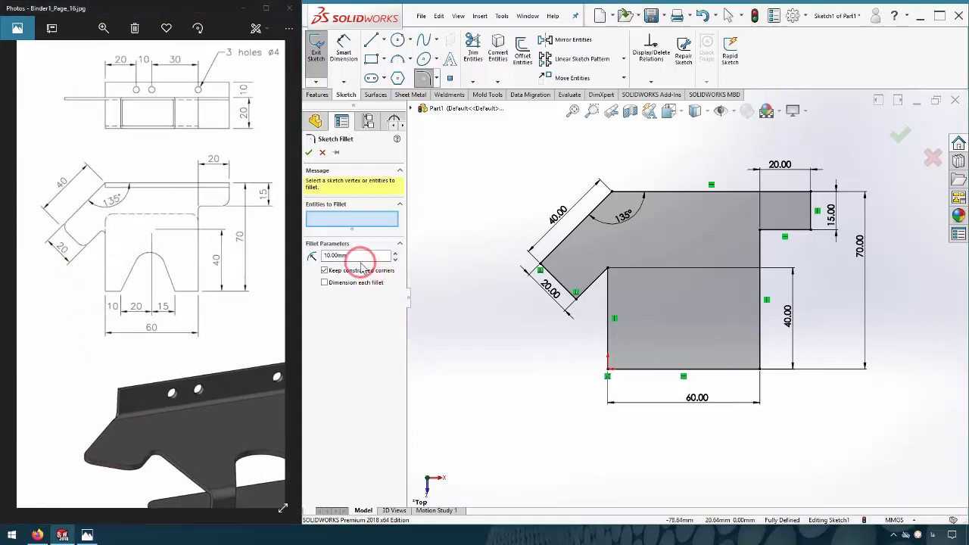
left_click(809, 230)
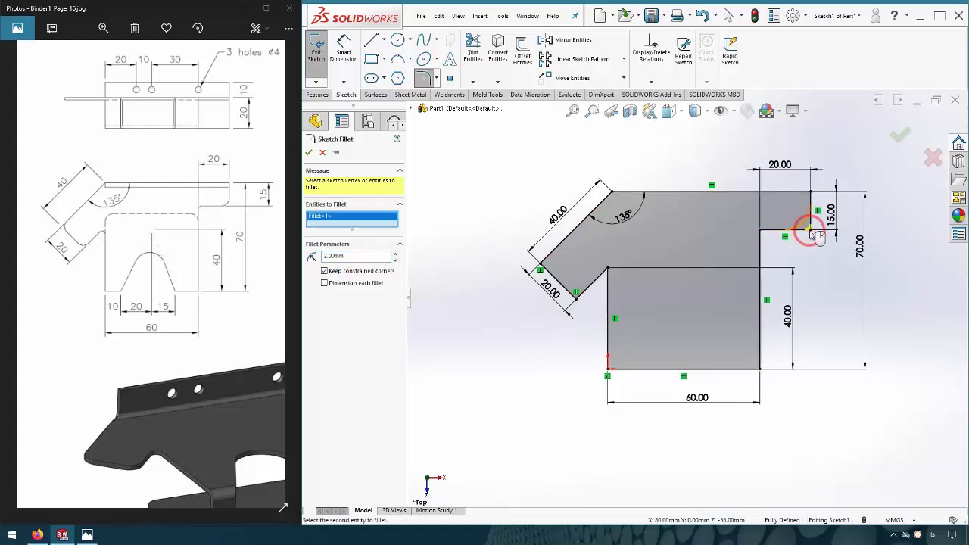
left_click(759, 230)
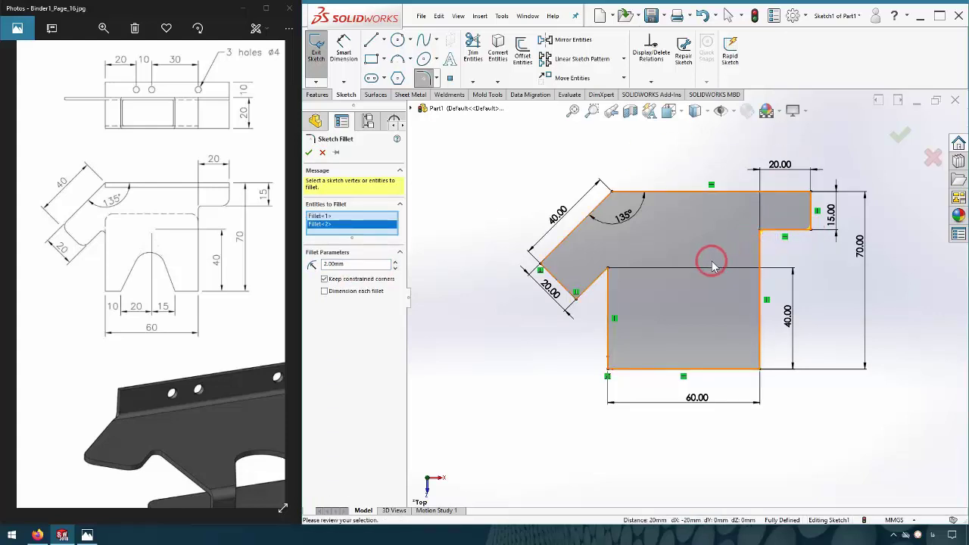
left_click(607, 269)
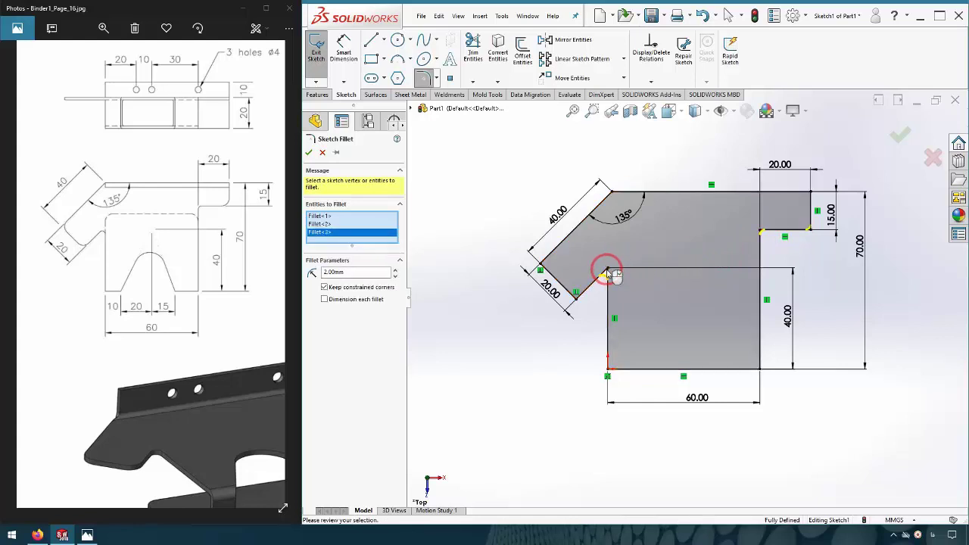
left_click(575, 300)
left_click(540, 265)
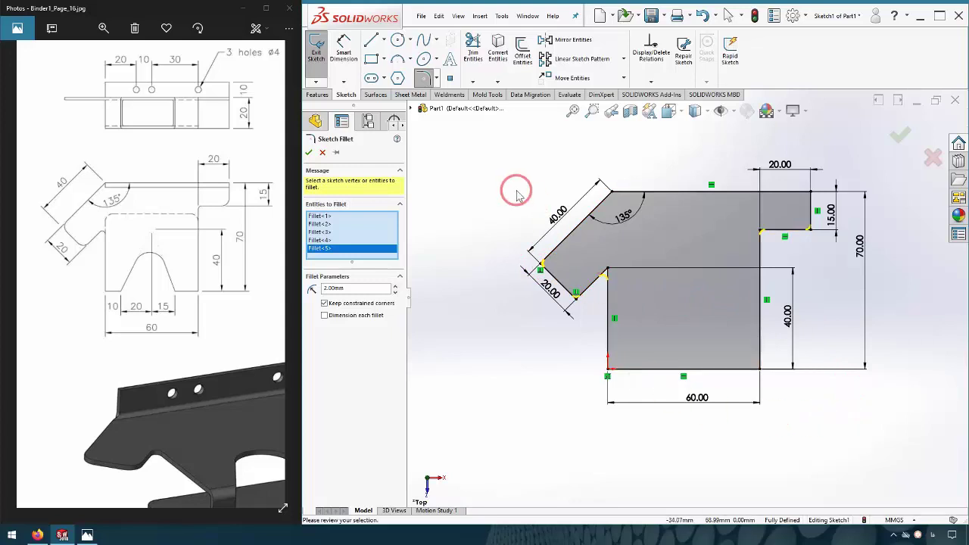
left_click(308, 153)
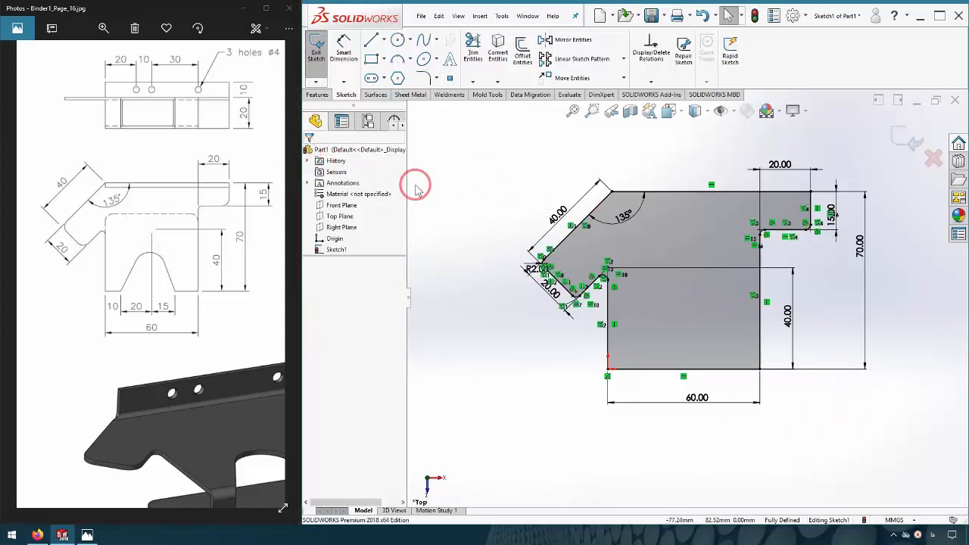
left_click(403, 94)
Build Base-Flange1 from Sketch1 with 1.6 mm thickness and K-factor 0.5
left_click(330, 70)
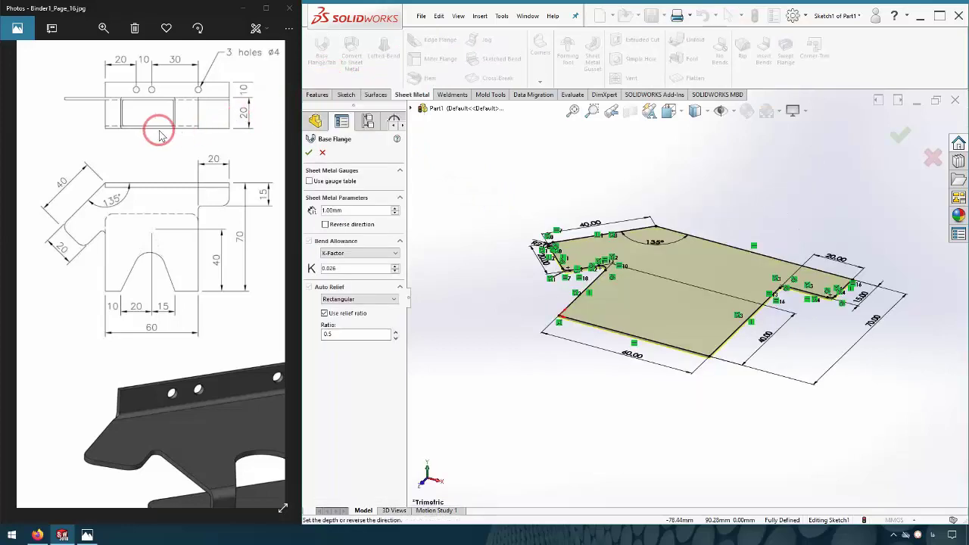
left_click_drag(156, 129, 146, 216)
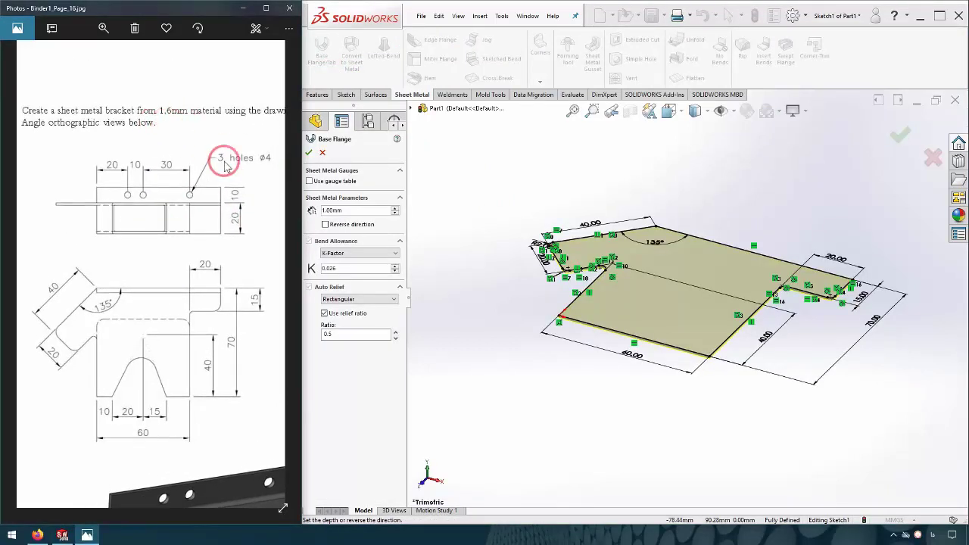
double_click(342, 210)
type("1.6")
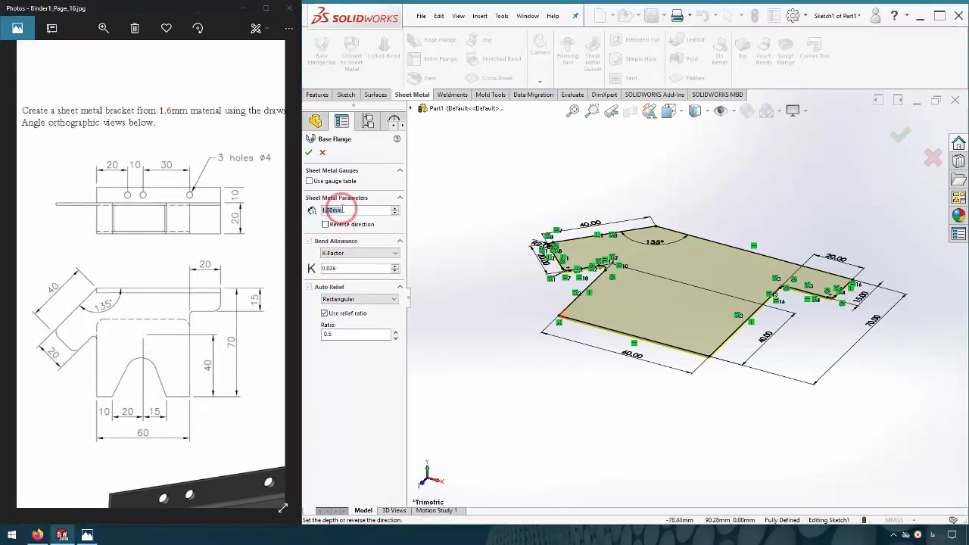
double_click(356, 271)
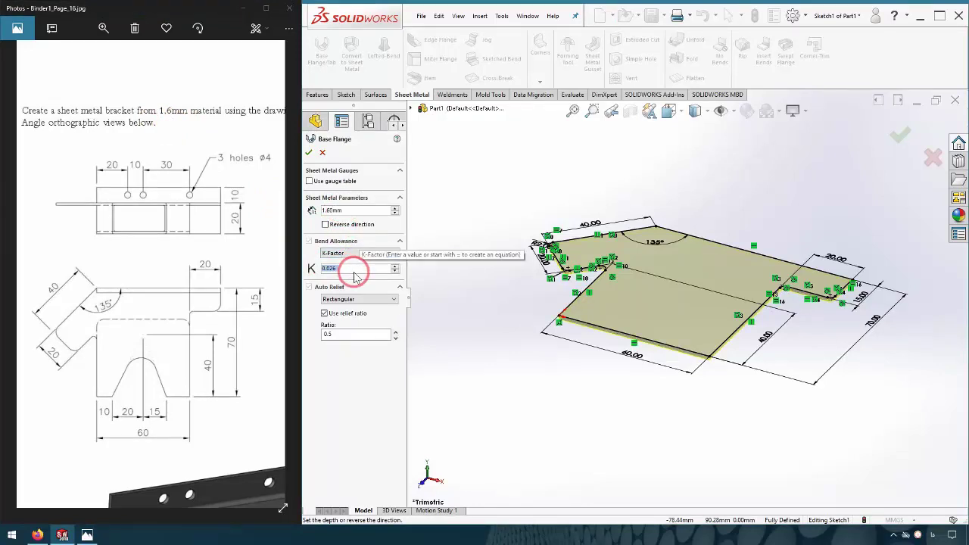
type("0.5")
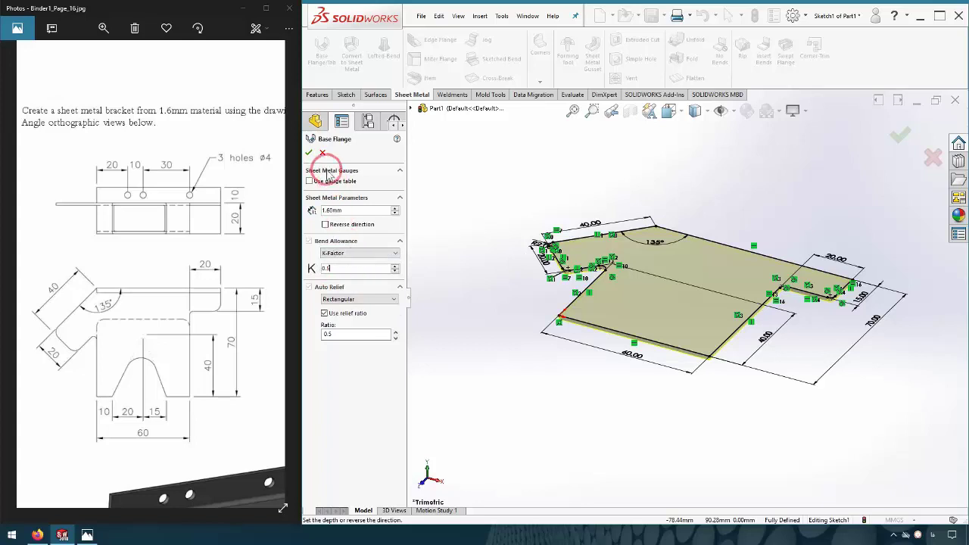
left_click(310, 155)
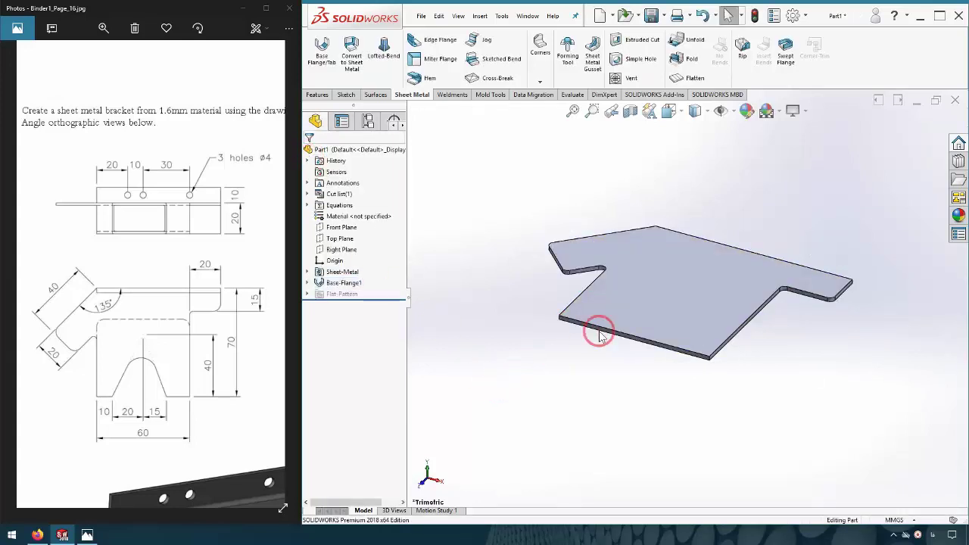
middle_click_drag(599, 328, 619, 337)
mouse_move(174, 428)
left_mouse_down()
mouse_move(130, 257)
mouse_move(84, 333)
left_mouse_up()
left_click_drag(140, 162, 155, 179)
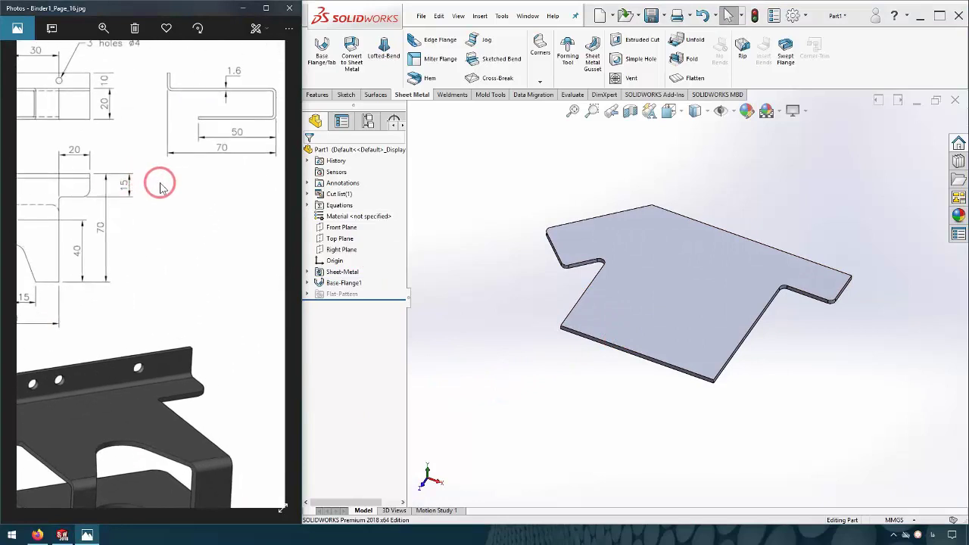
Start an edge flange on the plate's front edge with material kept inside
left_click(435, 39)
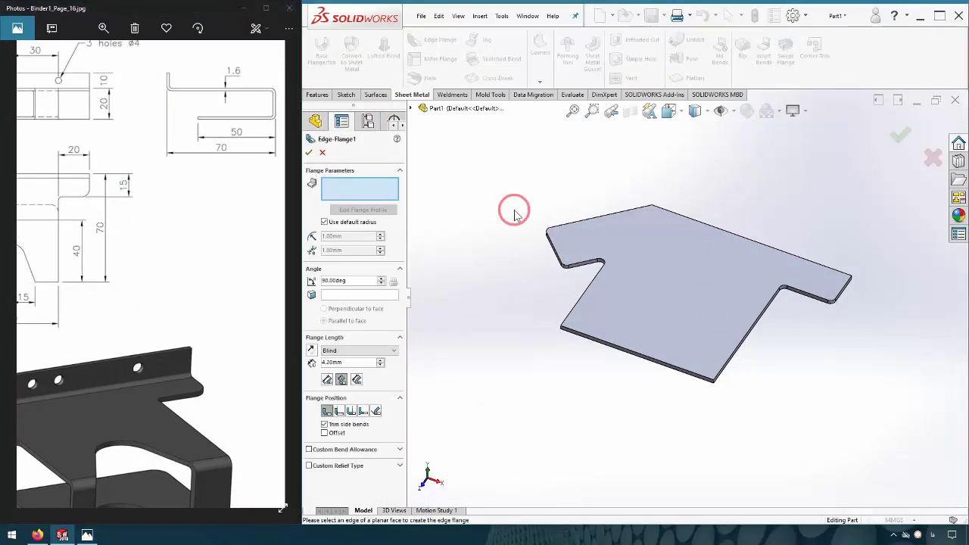
left_click(587, 338)
mouse_move(659, 432)
middle_mouse_down()
mouse_move(568, 352)
mouse_move(572, 369)
mouse_move(577, 296)
mouse_move(603, 276)
middle_mouse_up()
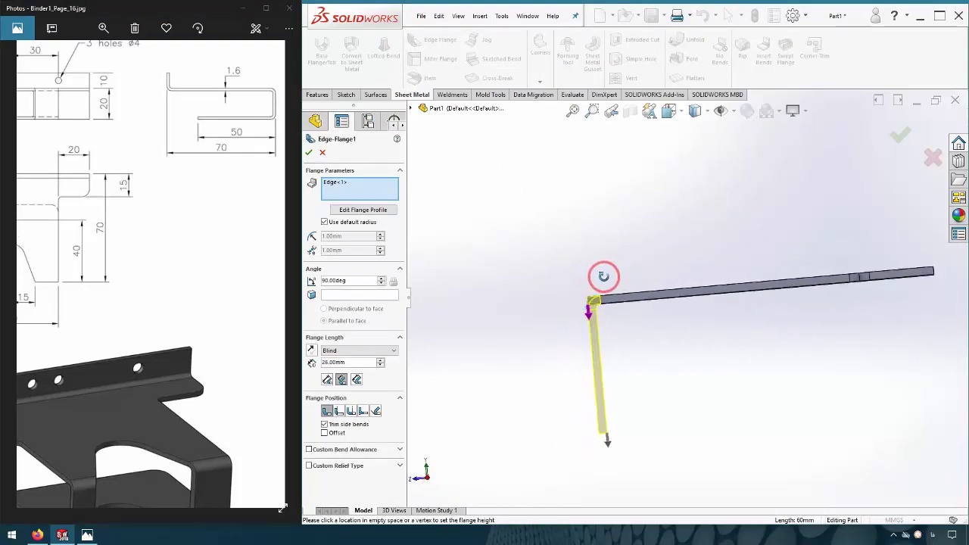
left_click(351, 411)
left_click(326, 411)
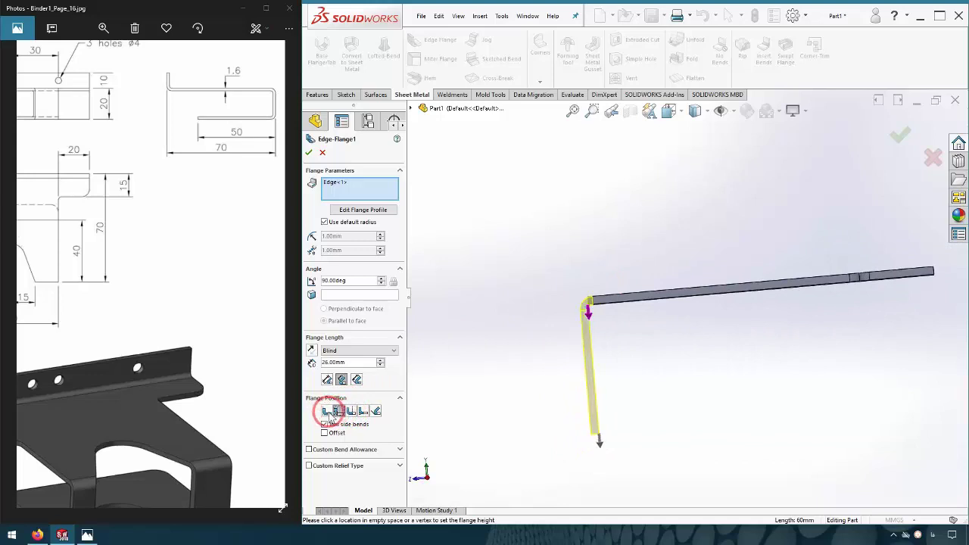
middle_click_drag(632, 397, 584, 389)
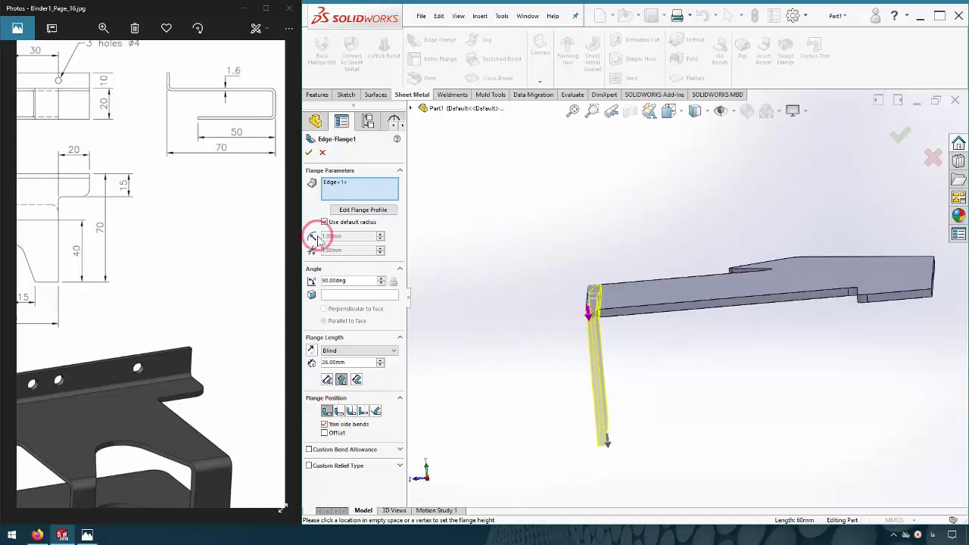
left_click_drag(255, 190, 241, 203)
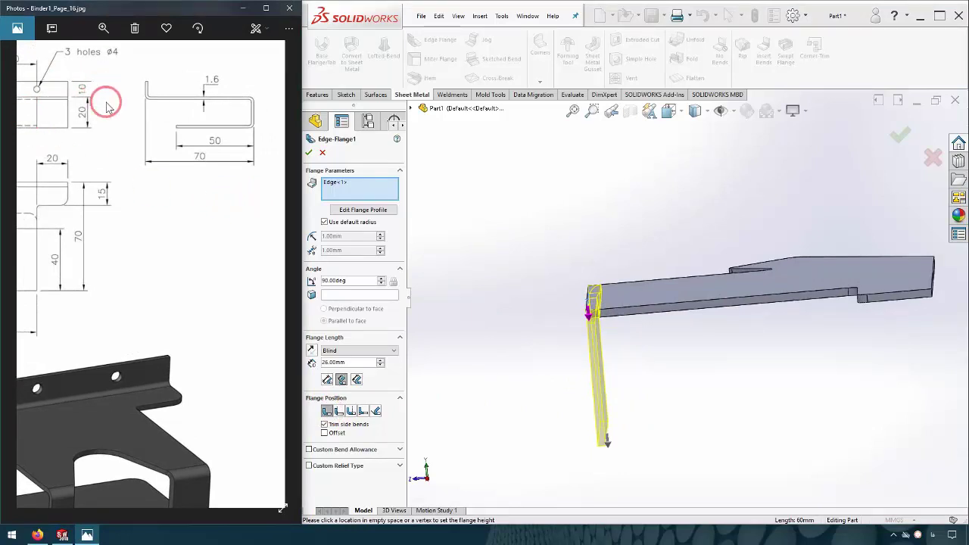
left_click_drag(210, 199, 269, 199)
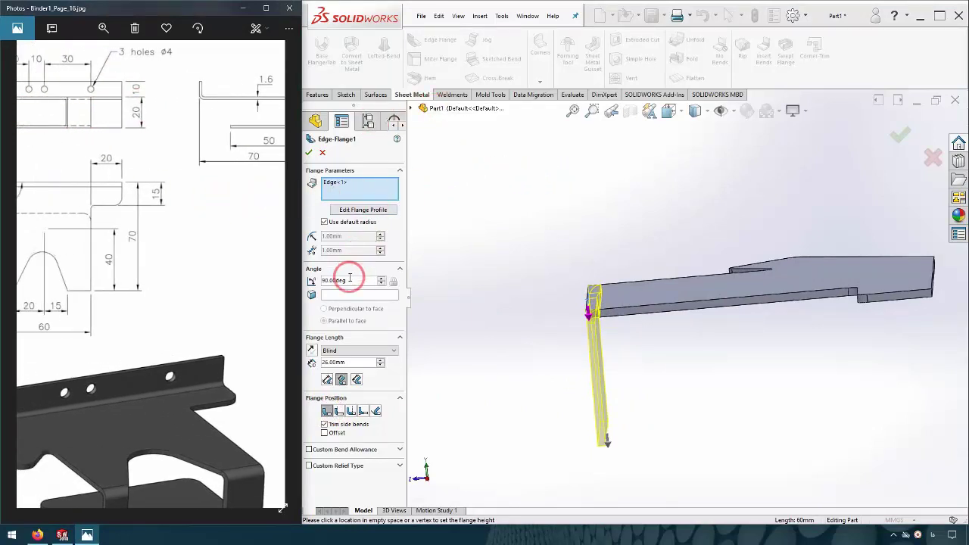
Set the flange length to 20 mm, adjust the length reference, and confirm Edge-Flange1
left_click(333, 362)
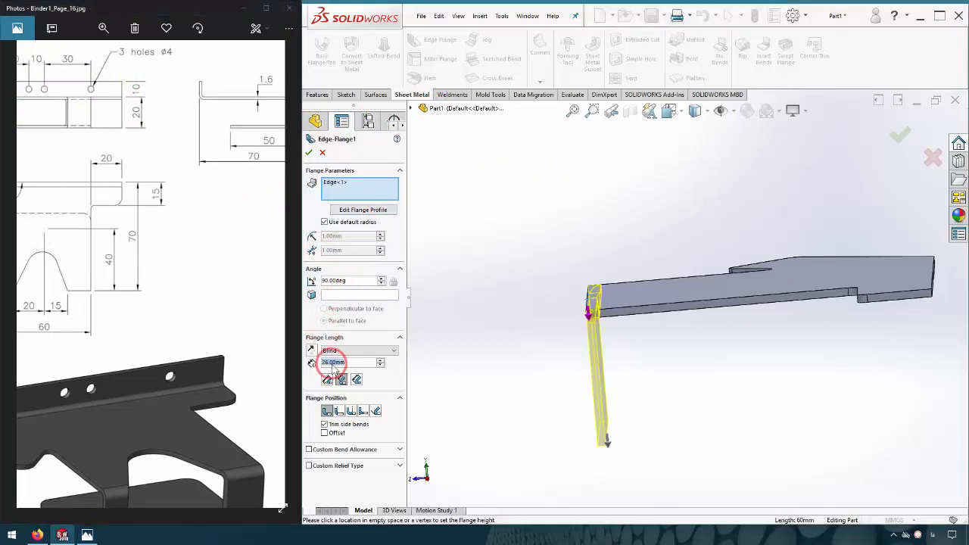
type("20")
key("Return")
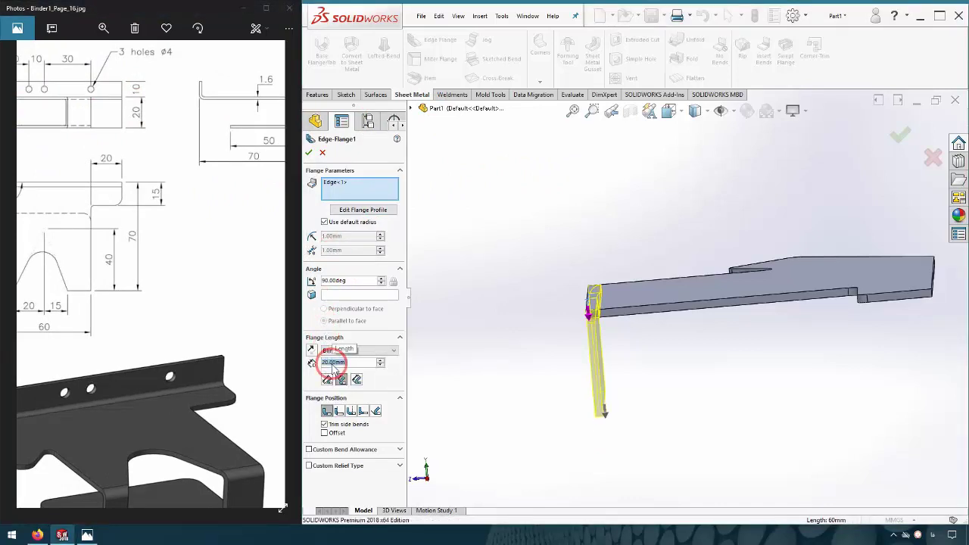
left_click(327, 380)
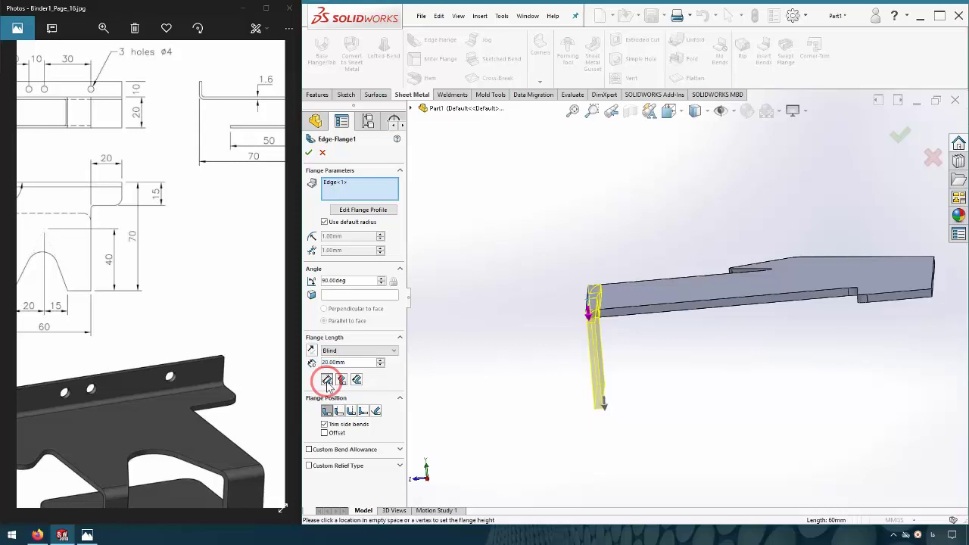
middle_click_drag(478, 389, 480, 372)
left_click(308, 153)
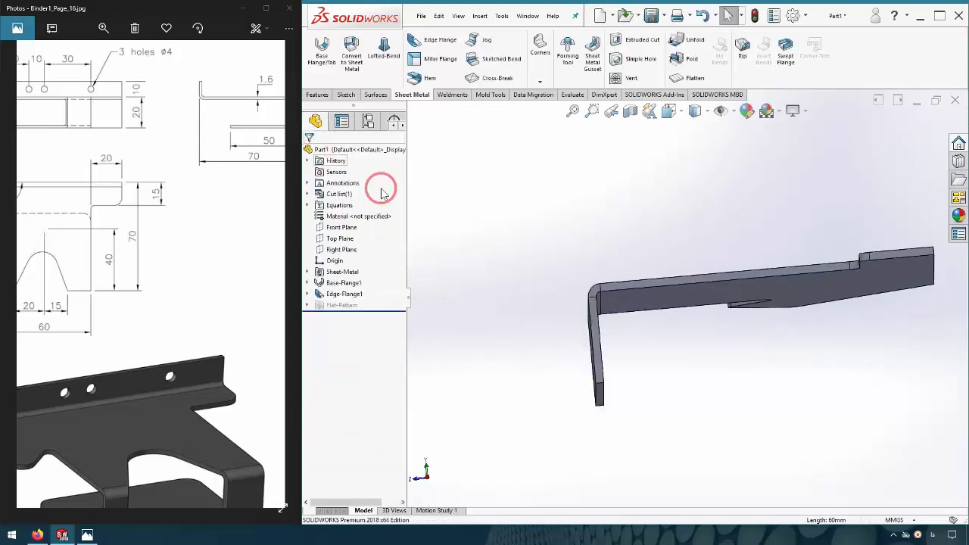
middle_click_drag(575, 243, 557, 252)
Create Edge-Flange2 on the first flange's lower edge with a 50 mm Blind length
left_click(443, 48)
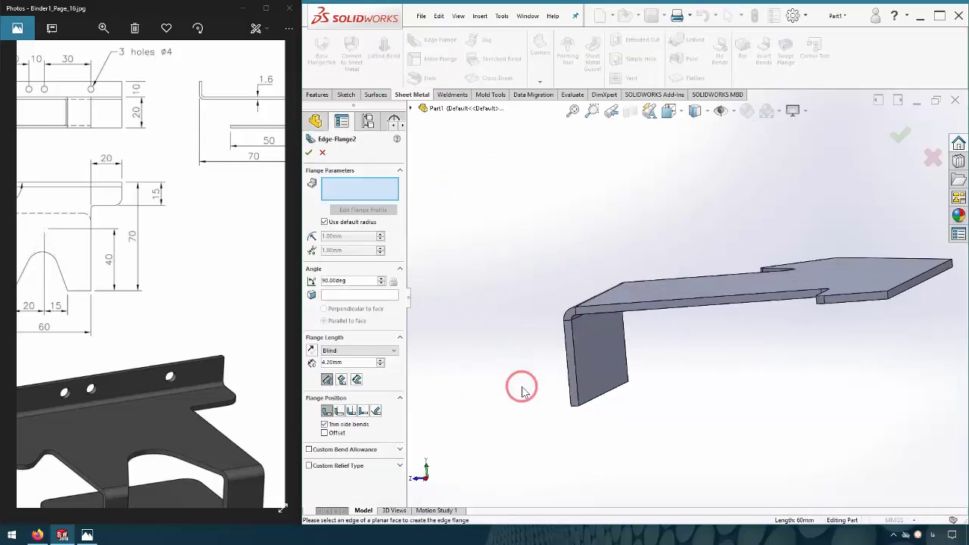
left_click(591, 405)
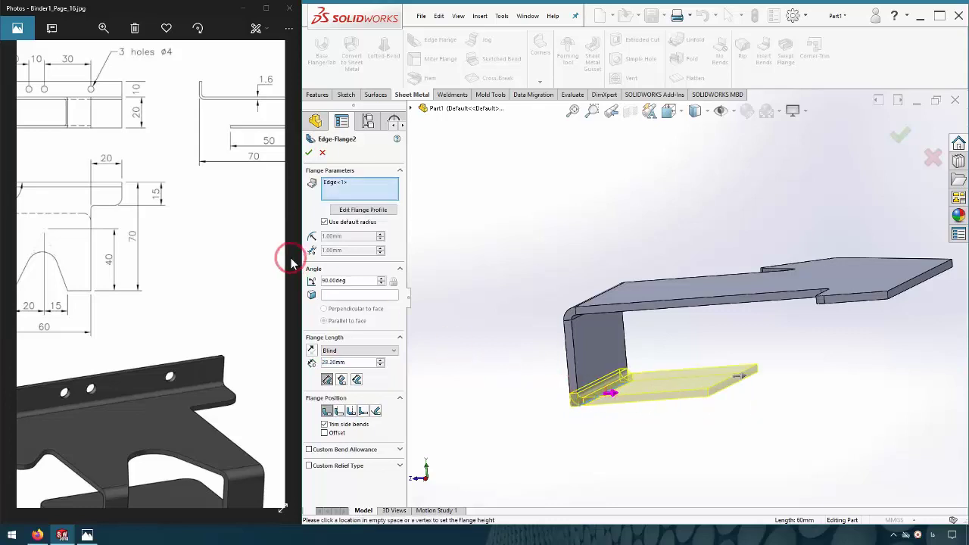
left_click_drag(291, 263, 220, 249)
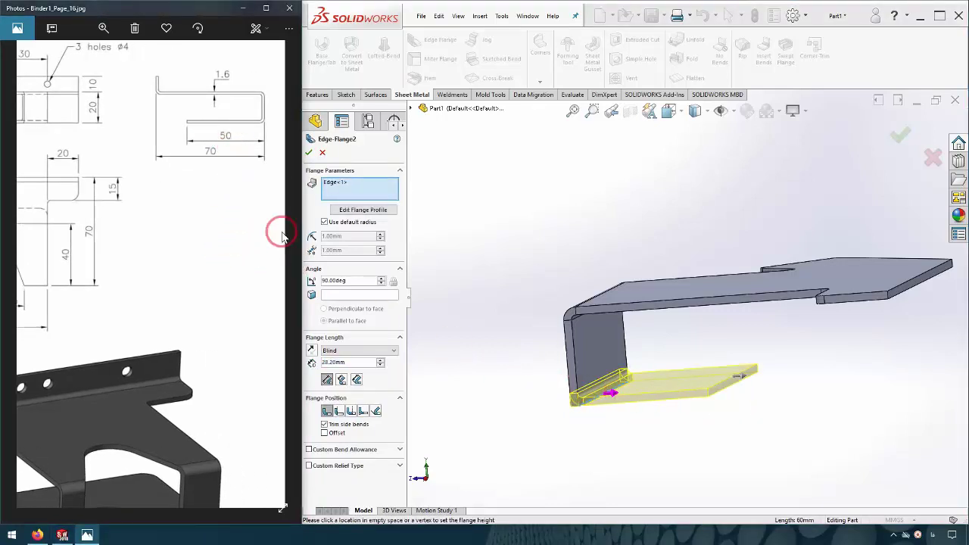
left_click(336, 362)
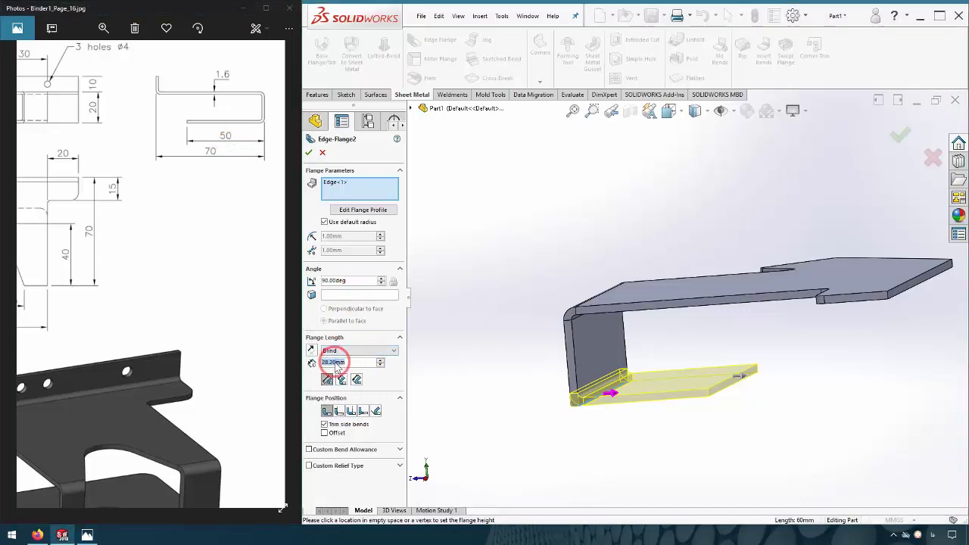
type("50")
key("Return")
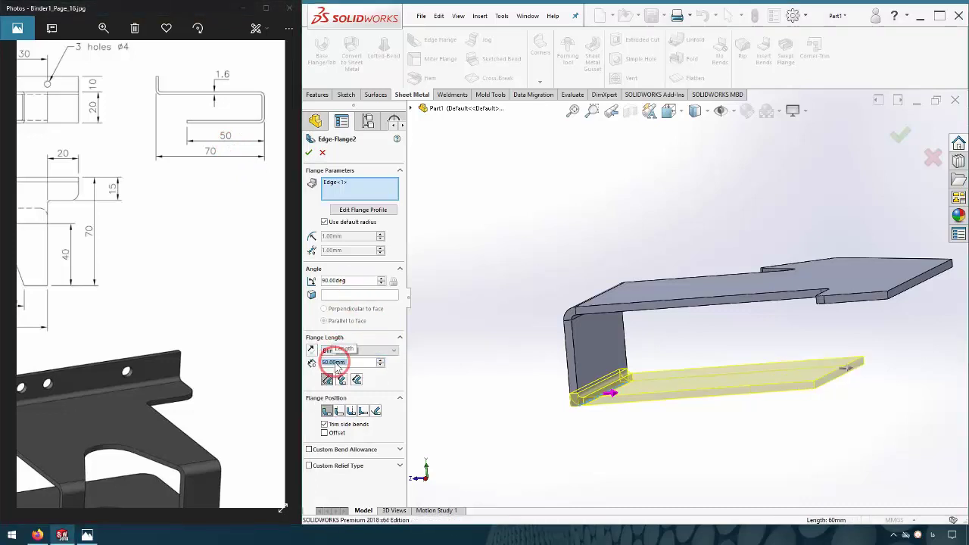
middle_click_drag(692, 378, 668, 371)
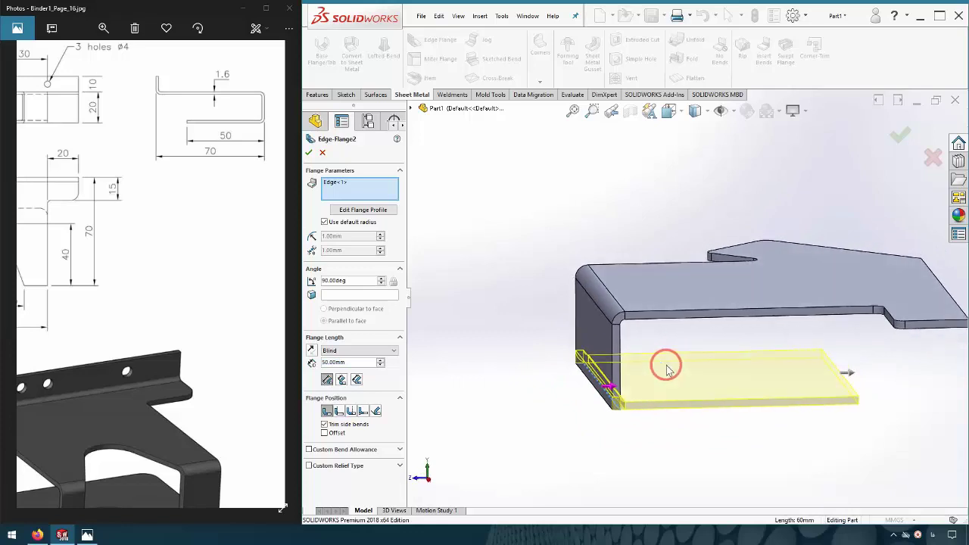
middle_click_drag(713, 392, 709, 388)
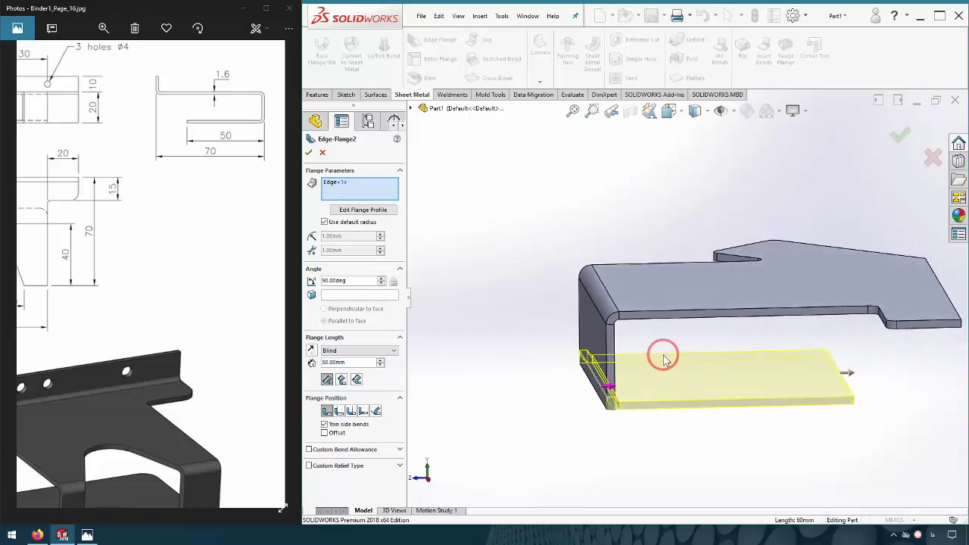
left_click(310, 152)
mouse_move(158, 253)
left_mouse_down()
mouse_move(287, 321)
mouse_move(249, 313)
left_mouse_up()
middle_click_drag(666, 288, 628, 426)
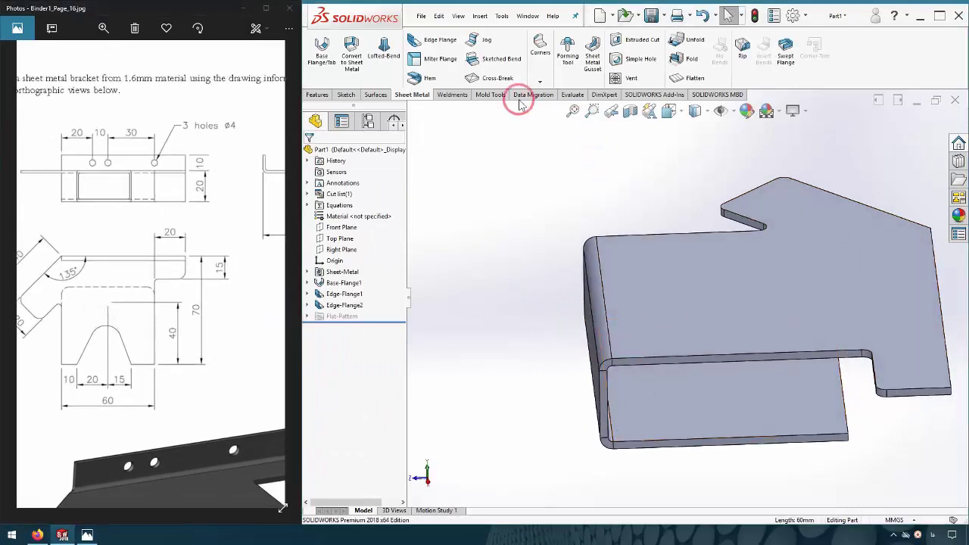
Cancel the edge flange and start a sketch on the plate's top face, viewed Normal To
left_click(435, 39)
middle_click_drag(714, 421, 740, 348)
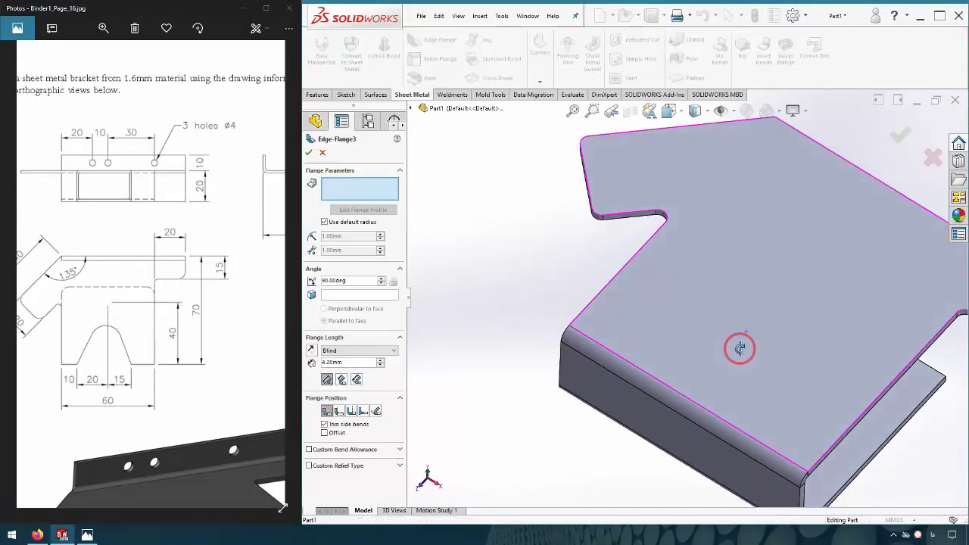
left_click(391, 184)
left_click(322, 155)
mouse_move(804, 404)
middle_mouse_down()
mouse_move(828, 378)
mouse_move(723, 376)
middle_mouse_up()
left_click(723, 376)
left_click(768, 346)
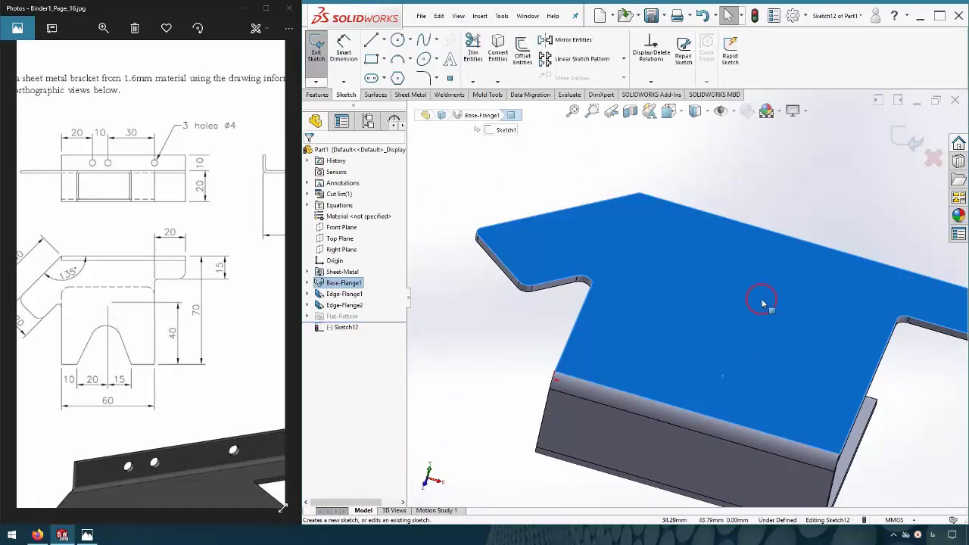
left_click(690, 111)
left_click(688, 231)
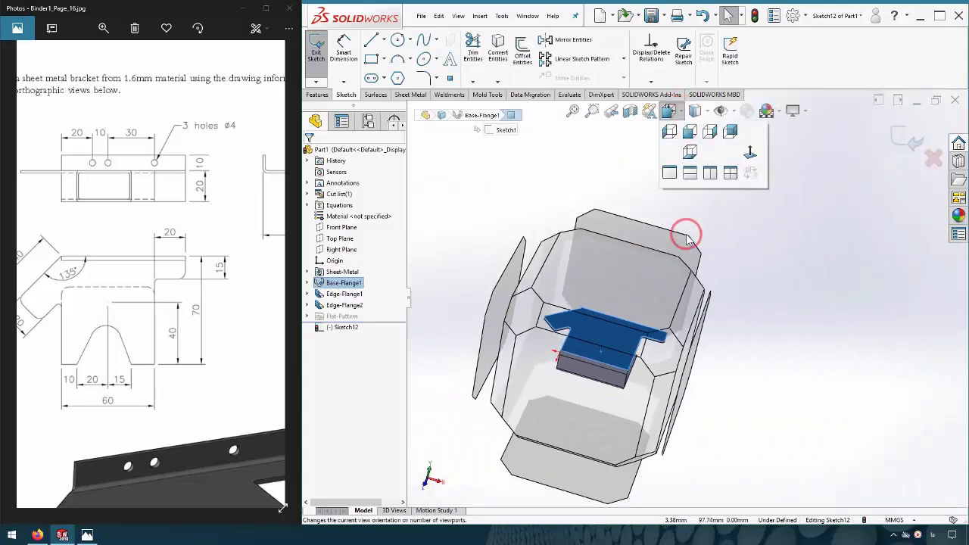
Draw a closed triangle with its base on the front edge and apex inside the plate
left_click(840, 395)
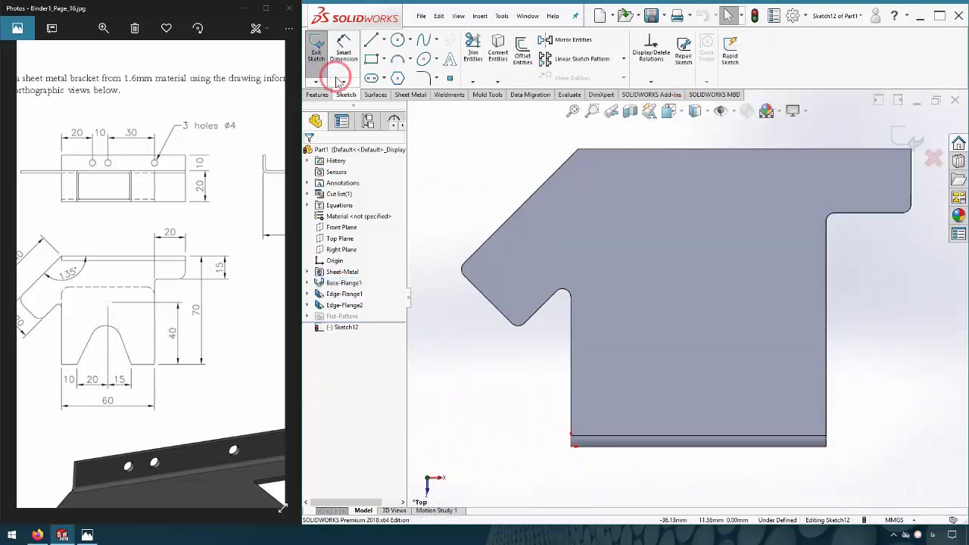
left_click(371, 39)
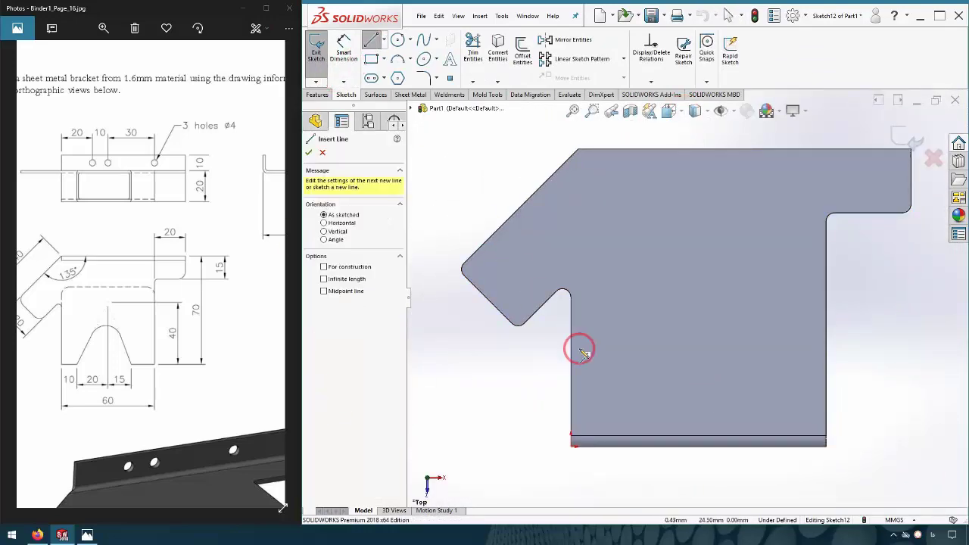
left_click(640, 446)
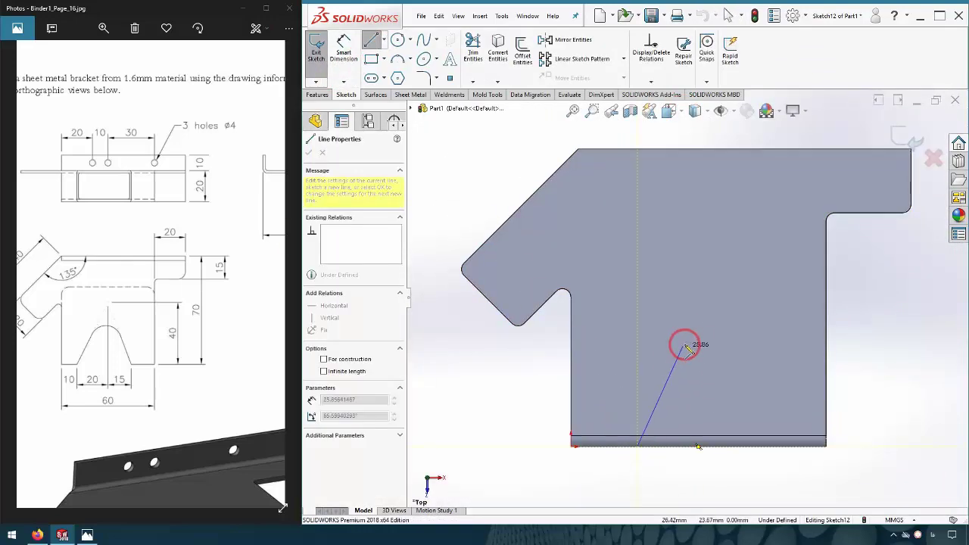
left_click(706, 311)
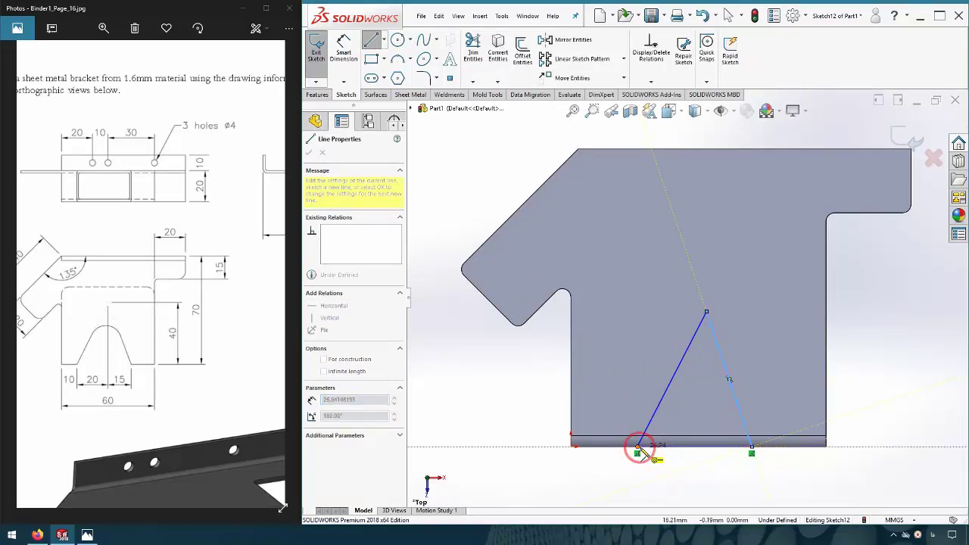
left_click(638, 447)
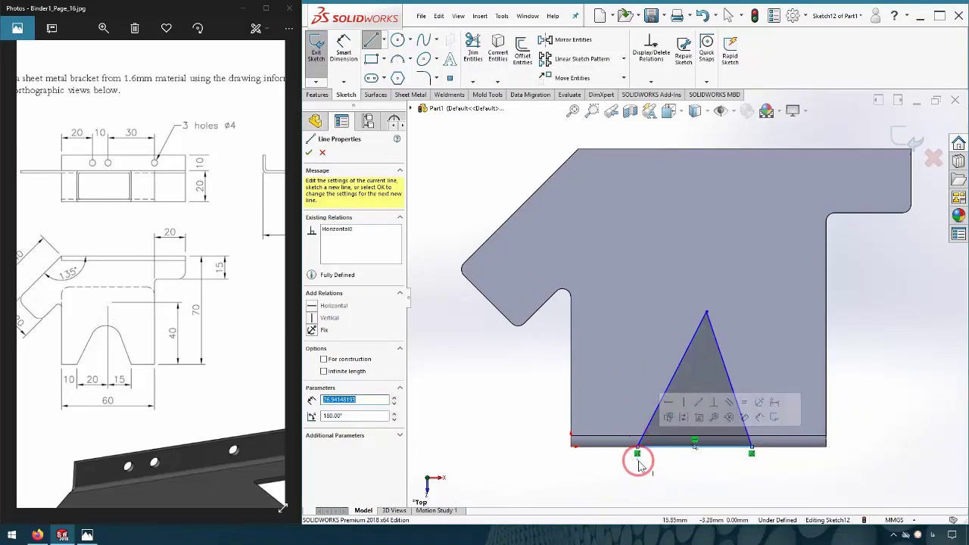
left_click(349, 55)
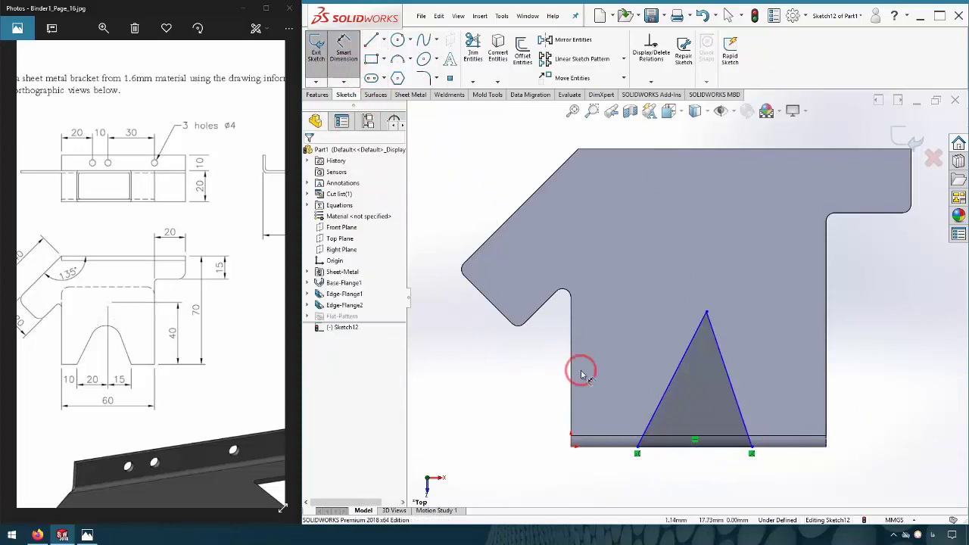
Dimension the V-notch apex 20 mm from its left base corner and the notch 10 mm from the plate's left end
left_click(706, 313)
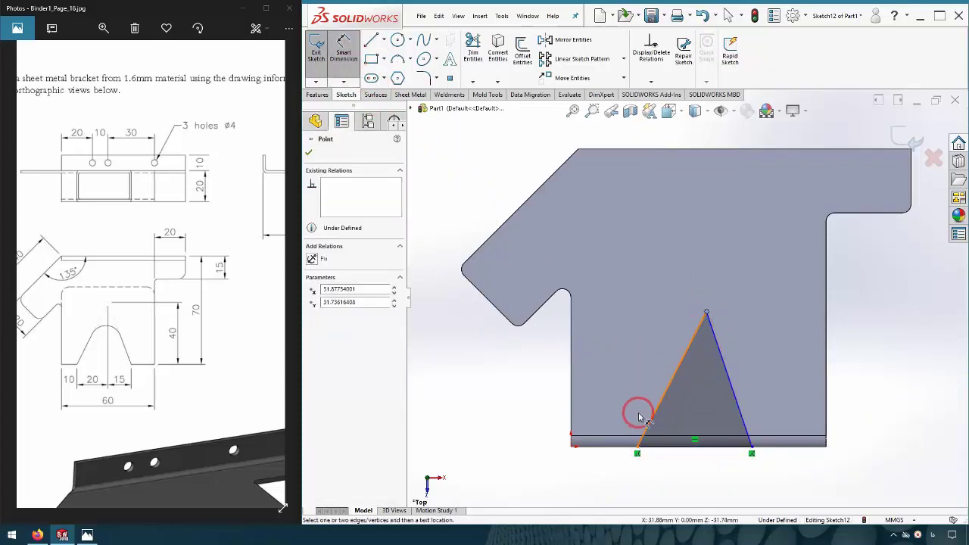
left_click(637, 452)
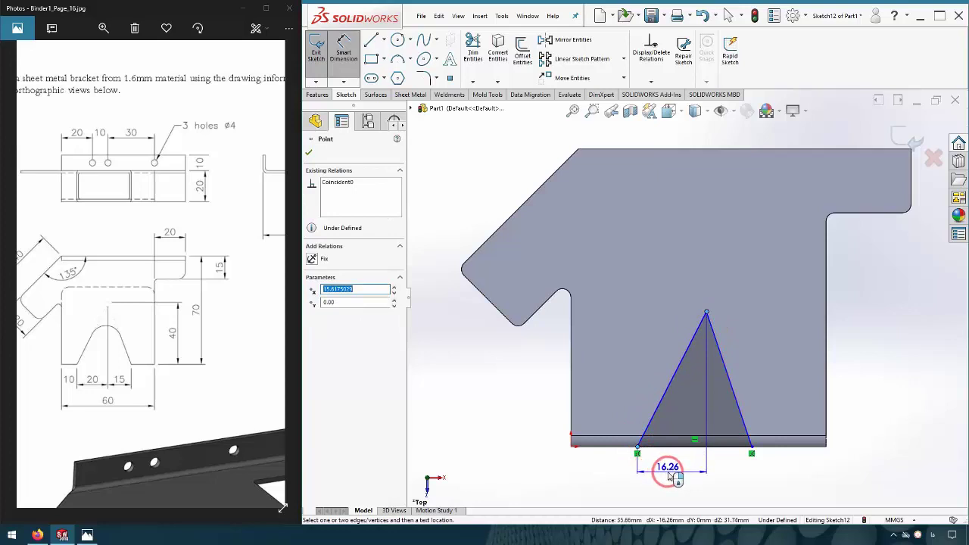
left_click(652, 472)
type("20")
key("Return")
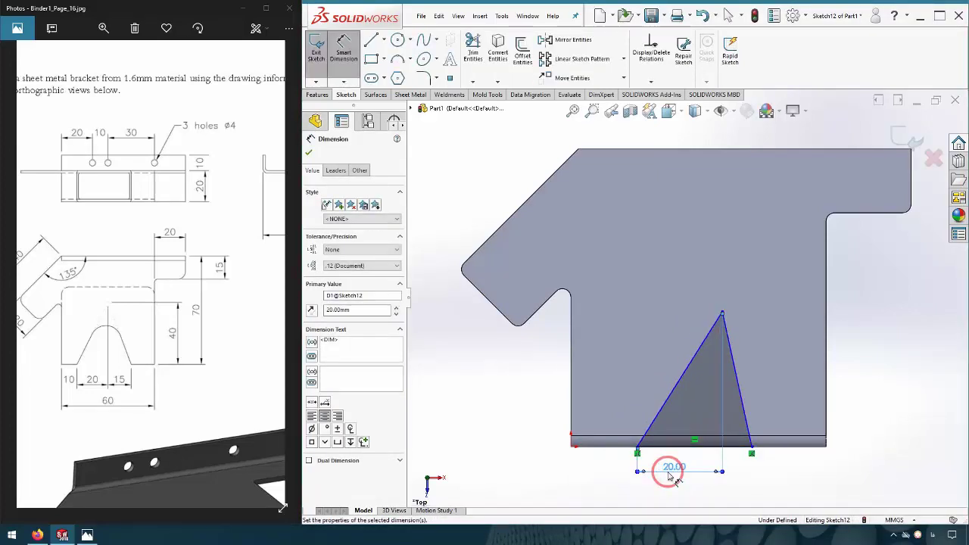
left_click(636, 451)
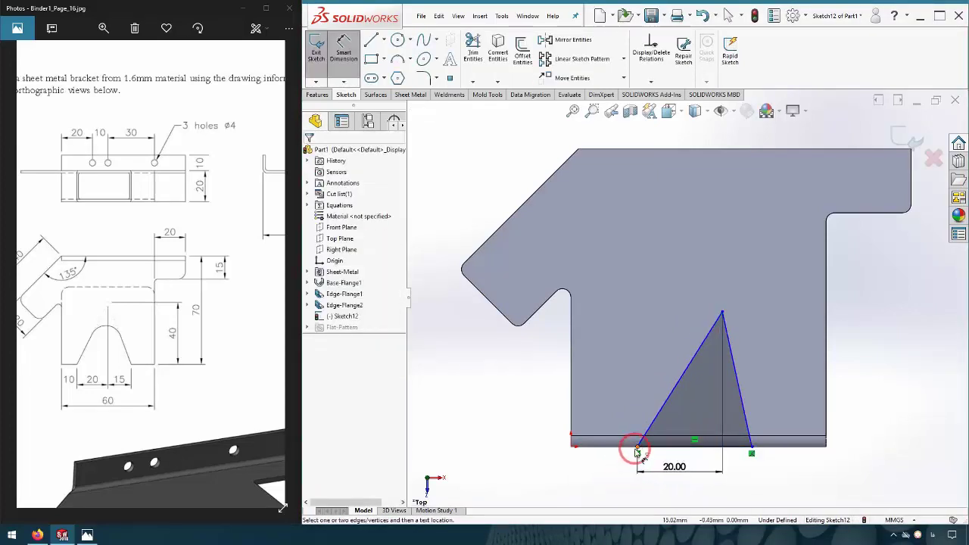
left_click(572, 448)
left_click(599, 464)
key("Return")
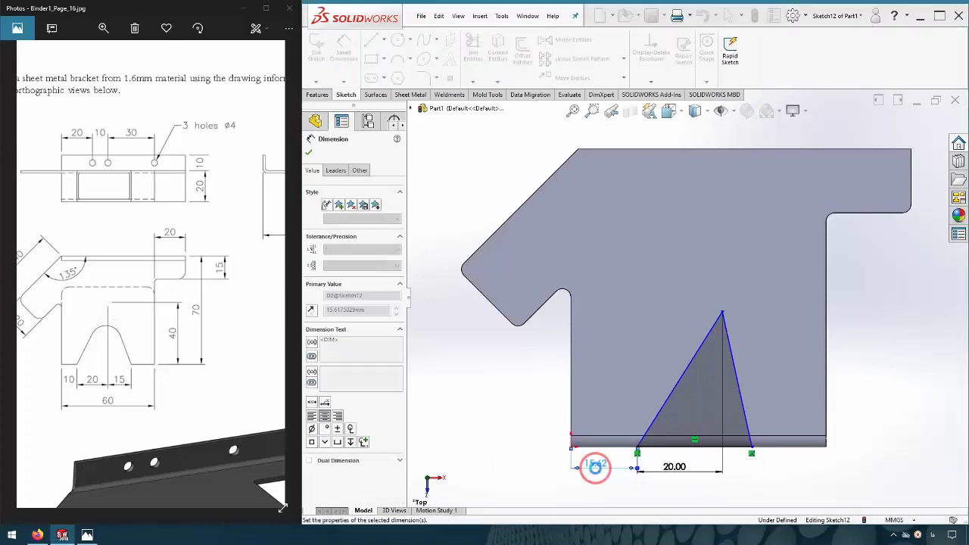
Dimension the notch's right half-width as 15 mm and its height as 40 mm
left_click(751, 453)
left_click(698, 313)
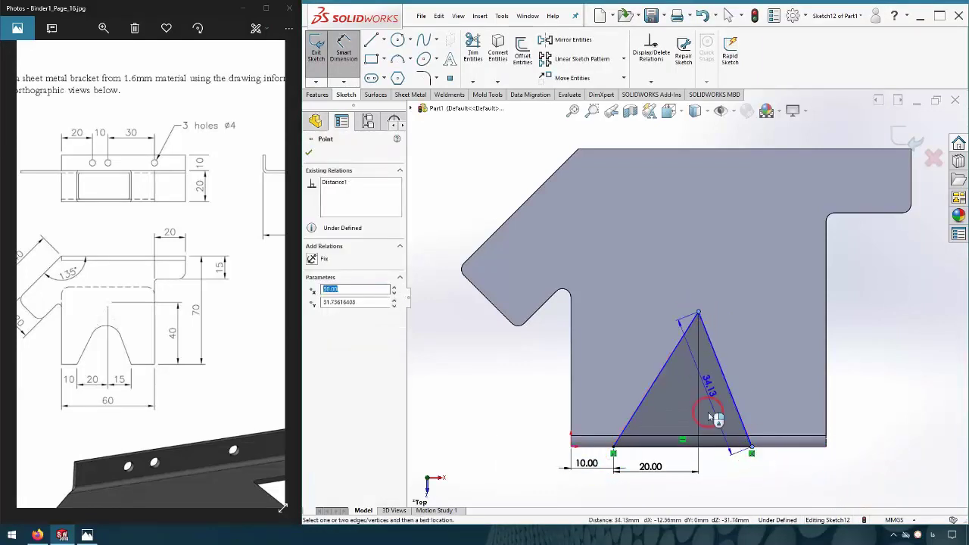
left_click(720, 466)
type("15")
key("Return")
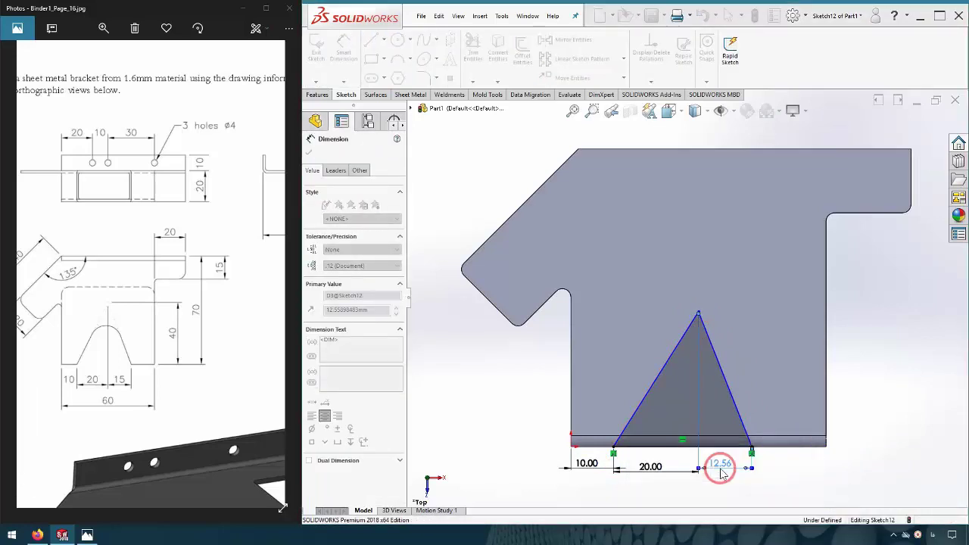
left_click(840, 392)
left_click(698, 314)
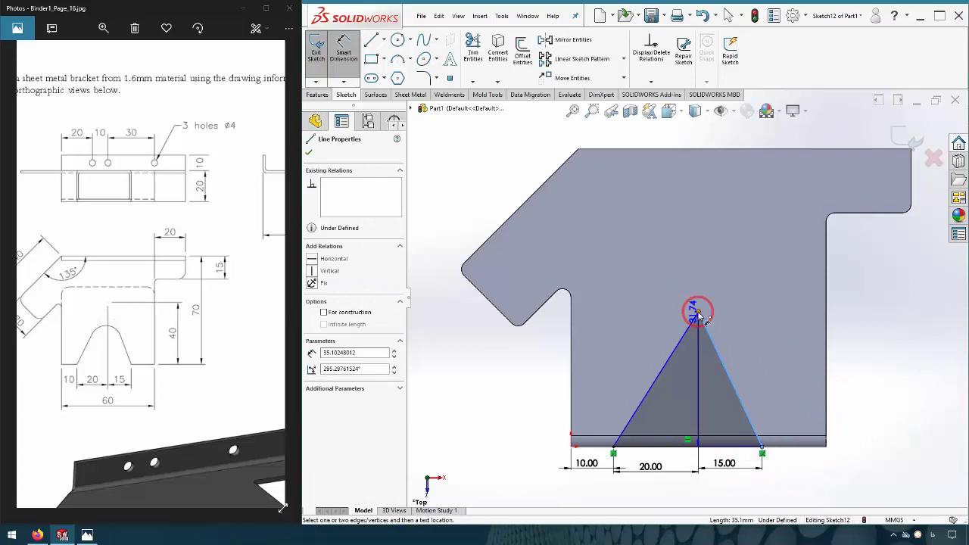
key("Escape")
left_click(699, 313)
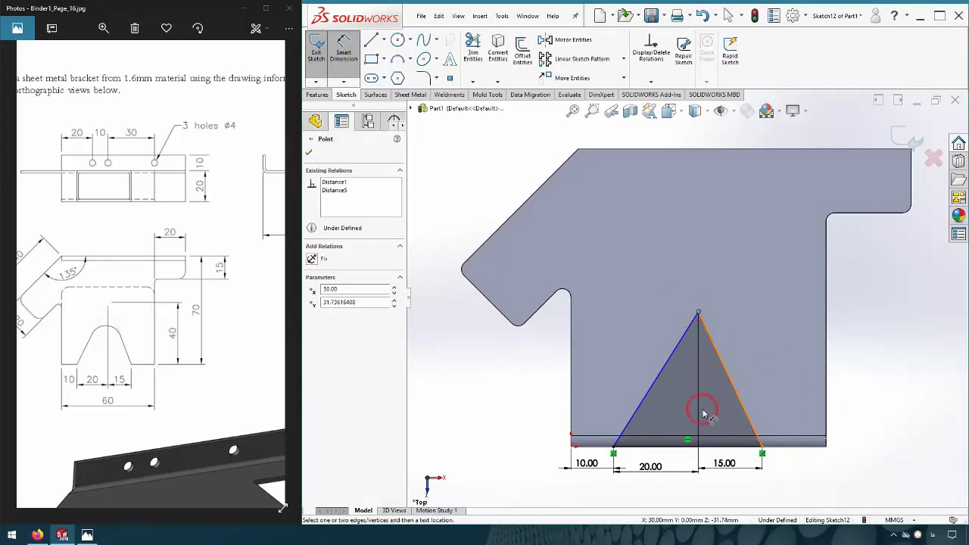
left_click(704, 447, "ctrl")
left_click(863, 383)
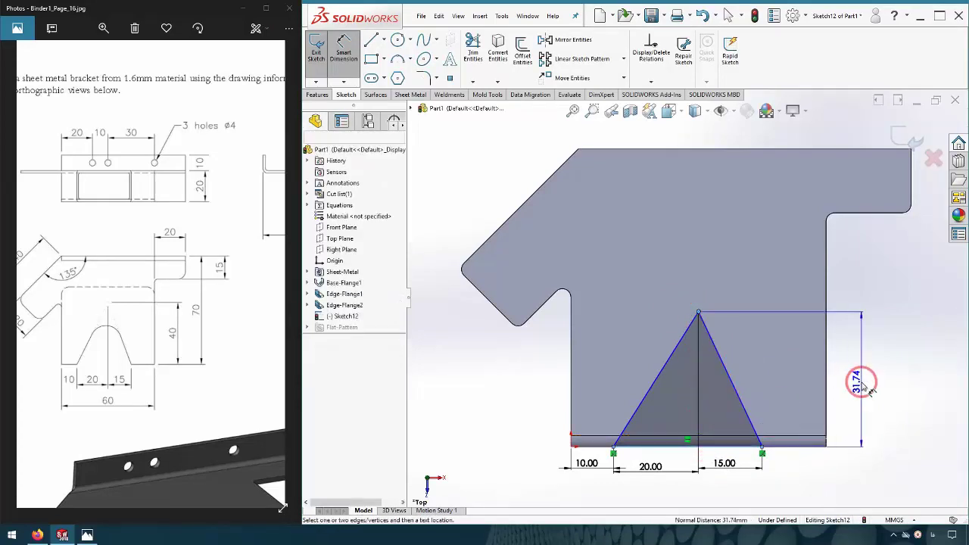
type("40.00mm")
key("Return")
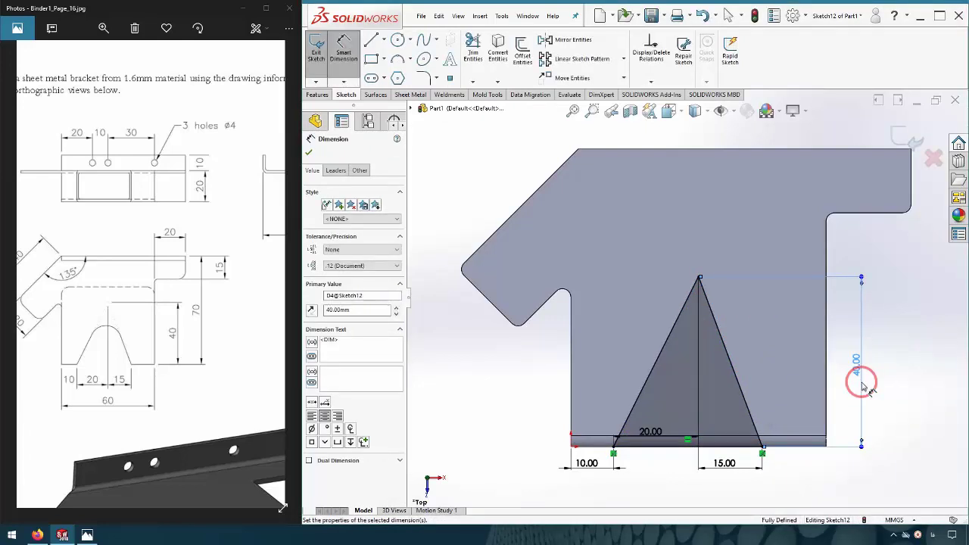
Round the V-notch apex with an R9 sketch fillet
left_click(425, 78)
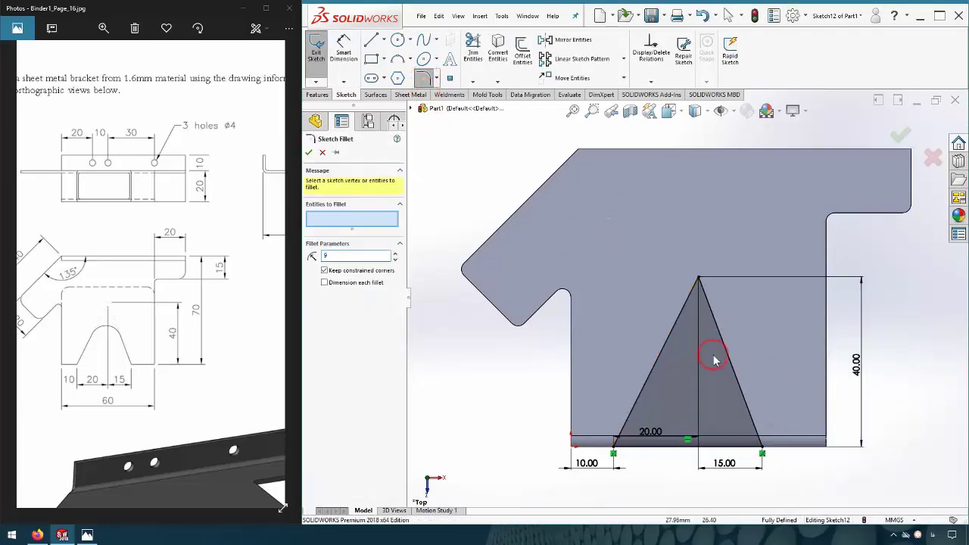
left_click(700, 279)
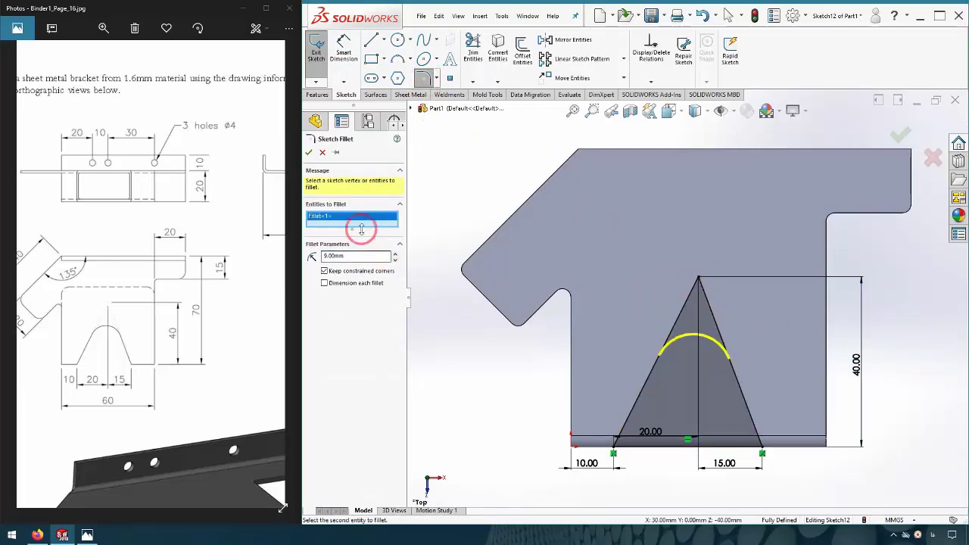
left_click(308, 153)
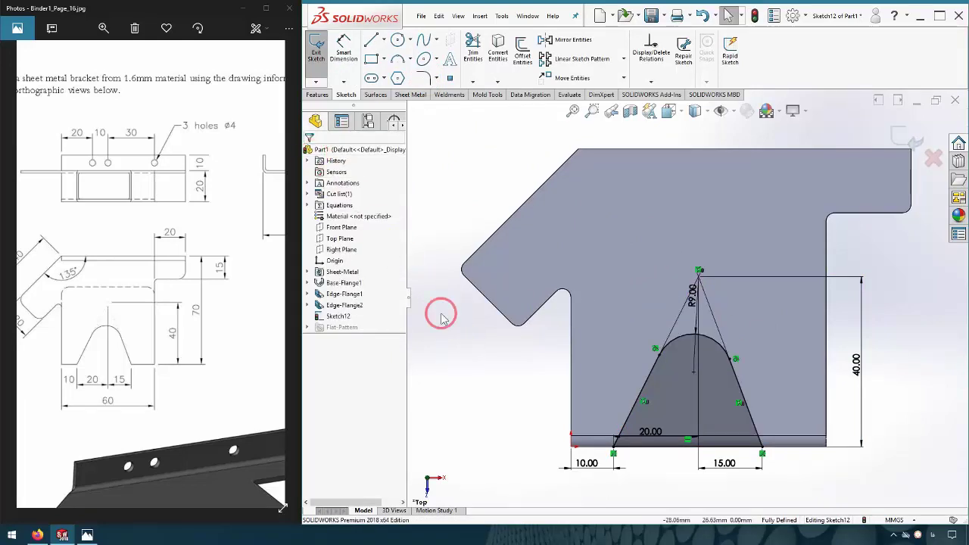
left_click(318, 94)
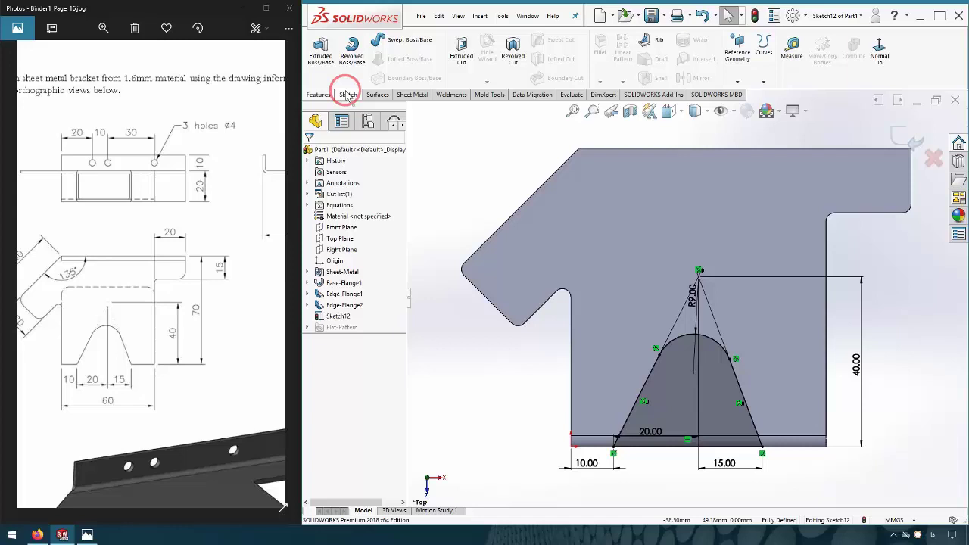
Extrude-cut the rounded V-notch sketch Through All layers of the bent bracket
left_click(458, 54)
middle_click_drag(742, 456, 810, 401)
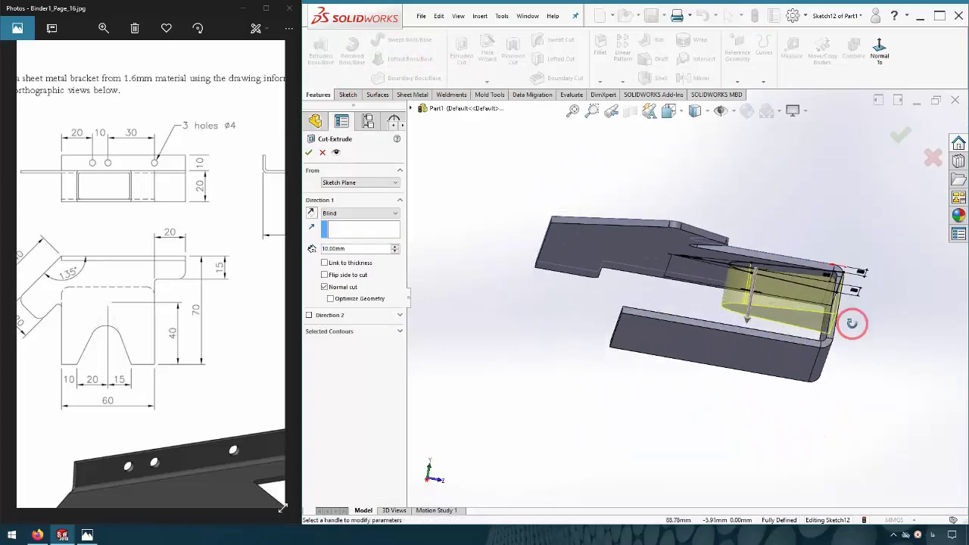
left_click(362, 213)
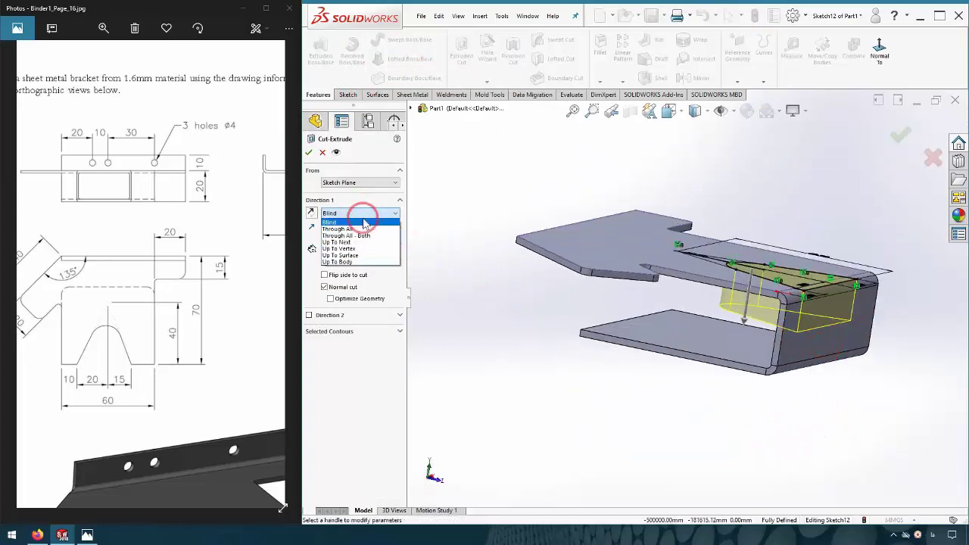
left_click(364, 227)
left_click(811, 195)
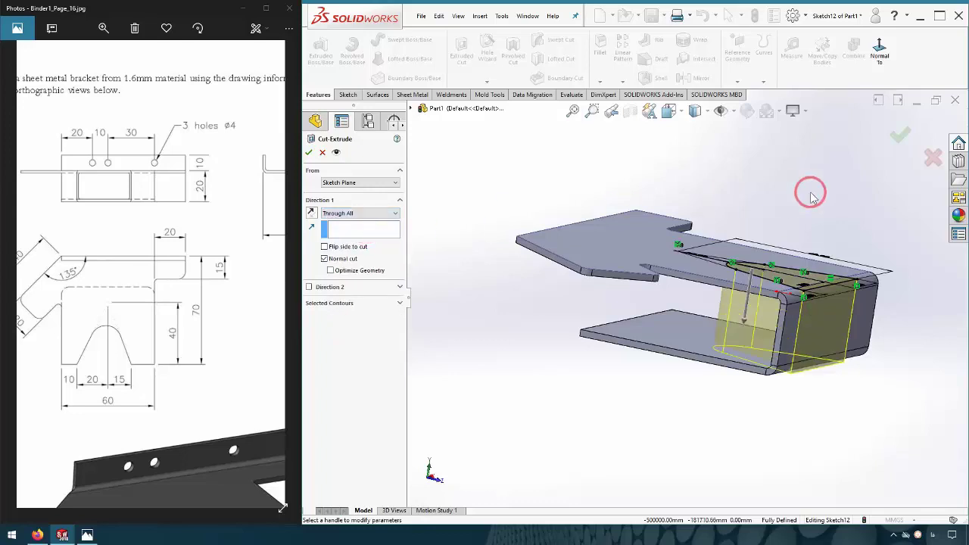
left_click(896, 143)
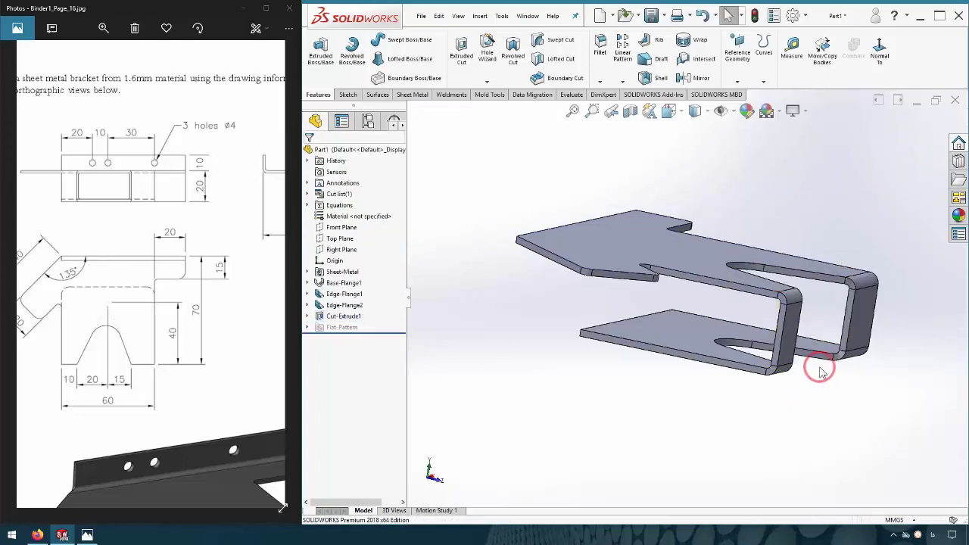
mouse_move(815, 363)
middle_mouse_down()
mouse_move(749, 368)
mouse_move(775, 374)
mouse_move(668, 234)
middle_mouse_up()
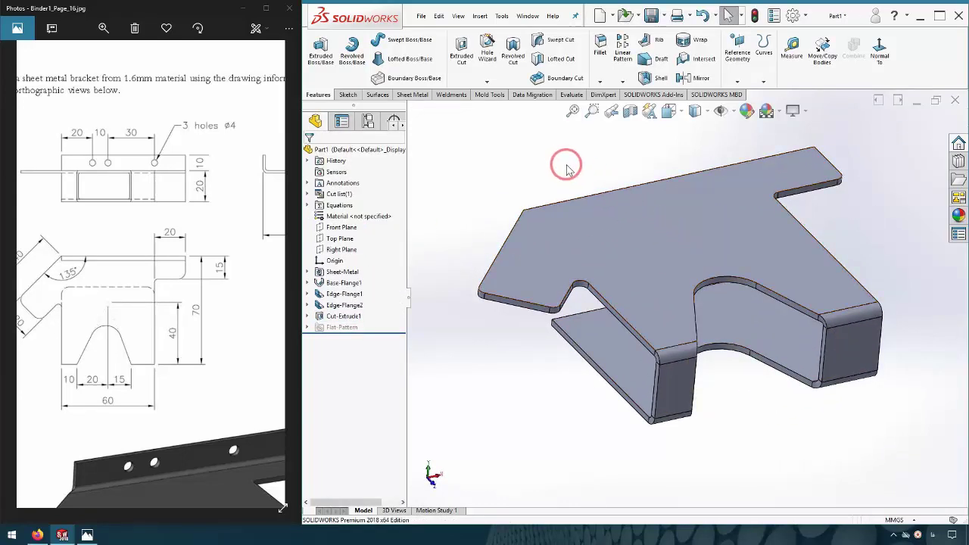
Start a sheet-metal edge flange on the plate's back edge and preview it
left_click(411, 94)
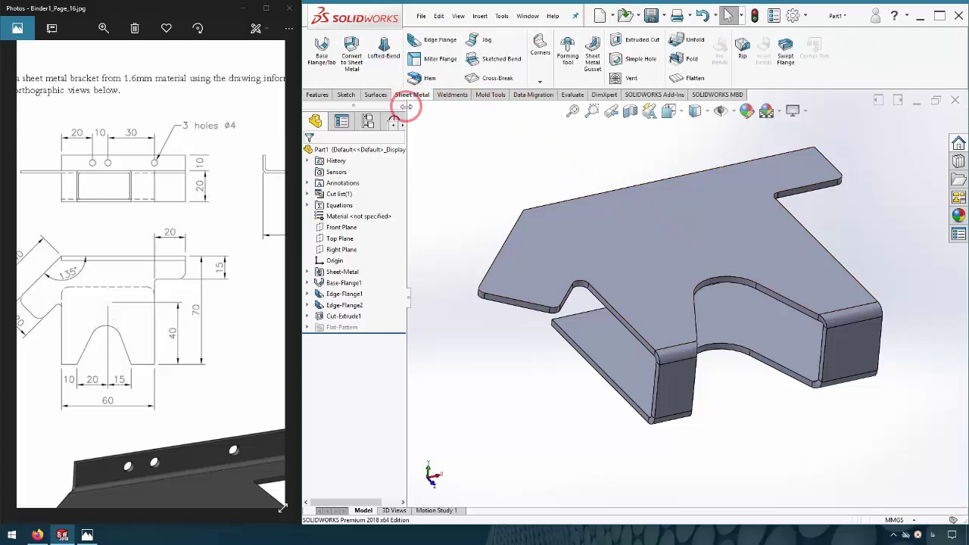
left_click(439, 40)
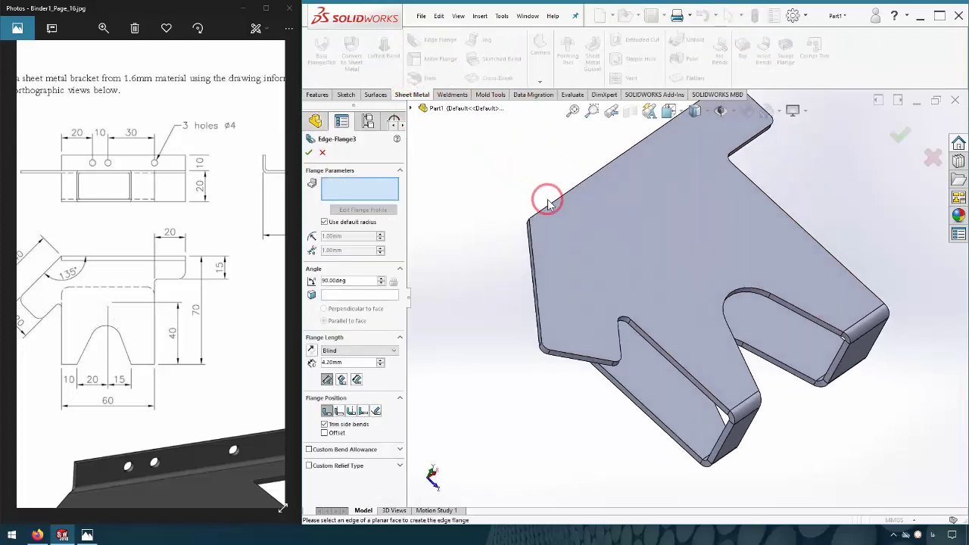
left_click(552, 208)
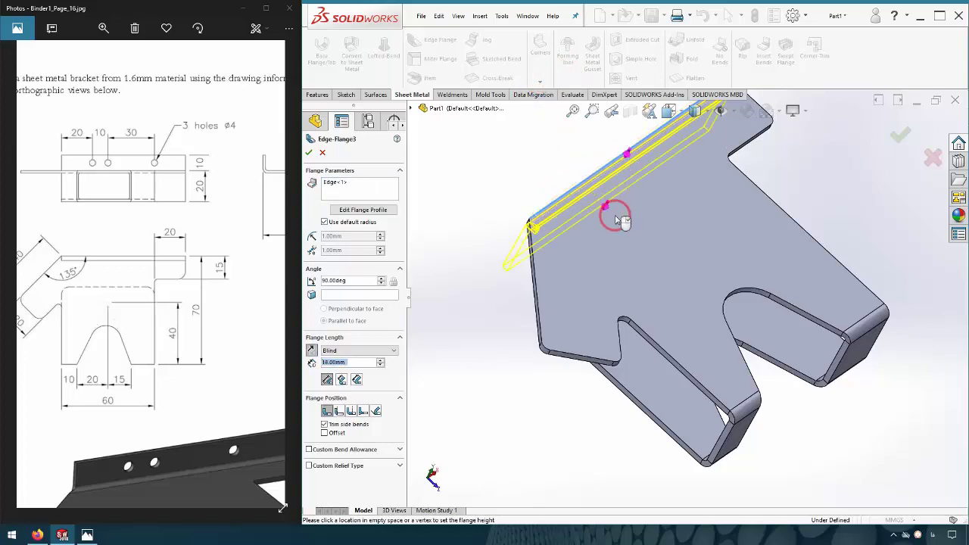
mouse_move(616, 217)
middle_mouse_down()
mouse_move(650, 133)
mouse_move(595, 147)
mouse_move(595, 242)
mouse_move(528, 220)
middle_mouse_up()
scroll(529, 220, "down", 3)
scroll(603, 257, "down", 2)
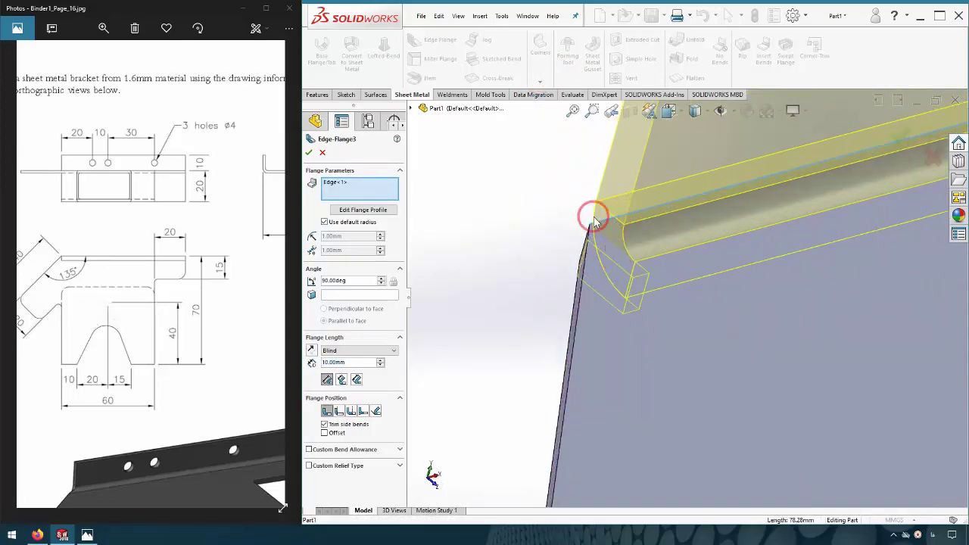
Give the 10 mm flange a custom Tear bend relief and confirm it
left_click(309, 466)
left_click(360, 478)
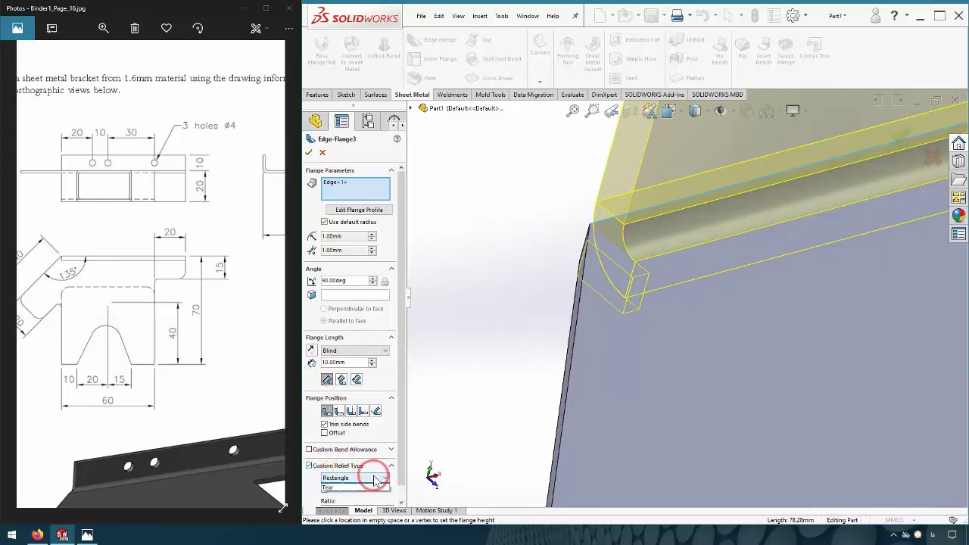
left_click(348, 499)
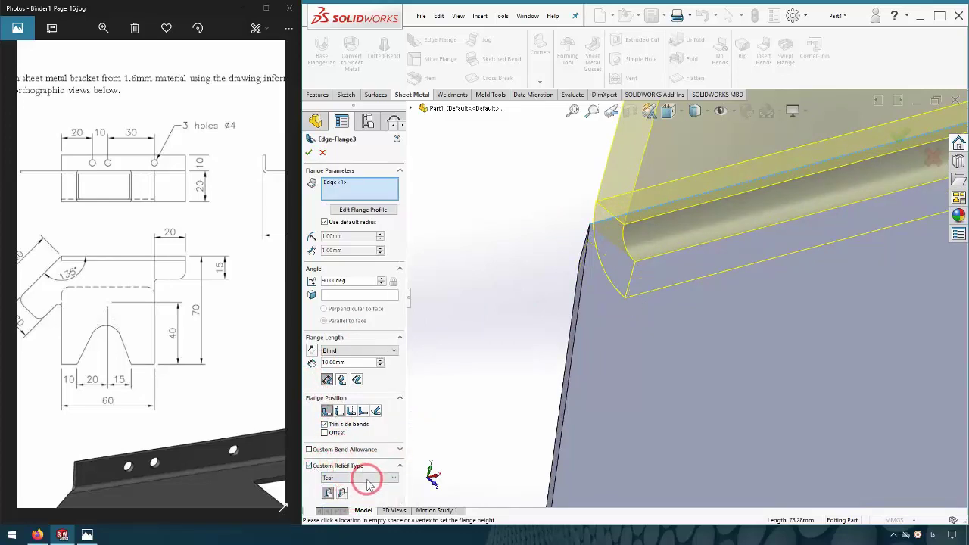
left_click(342, 492)
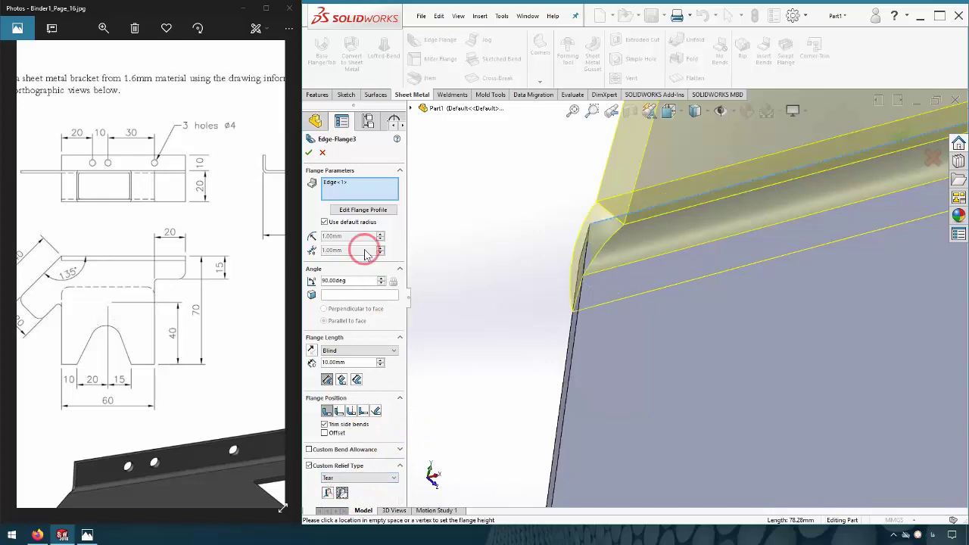
scroll(202, 302, "down", 3)
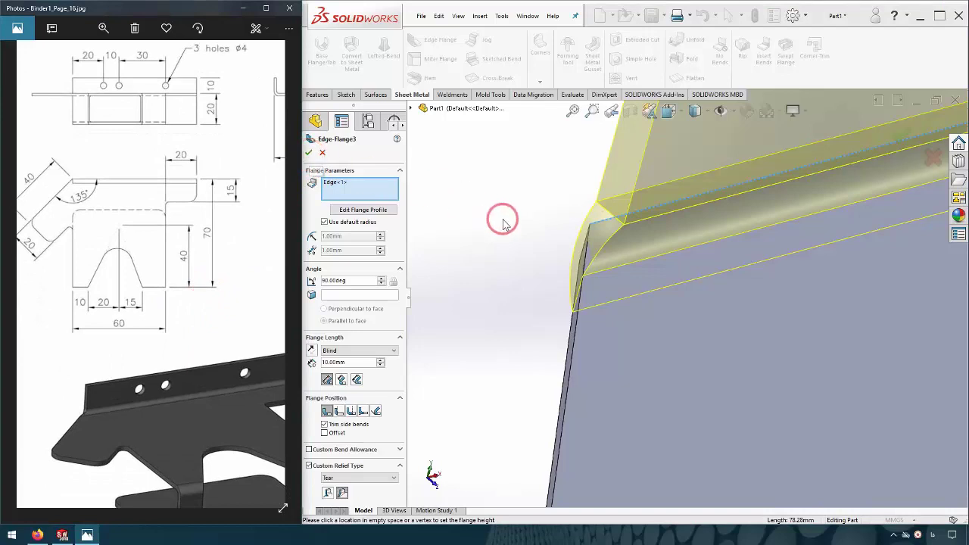
scroll(504, 222, "up", 2)
scroll(643, 253, "up", 1)
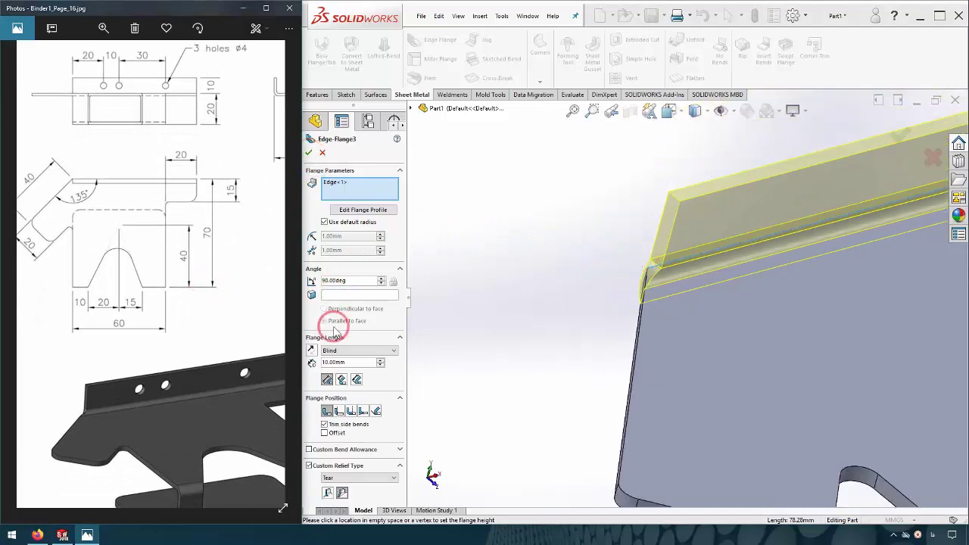
left_click(335, 360)
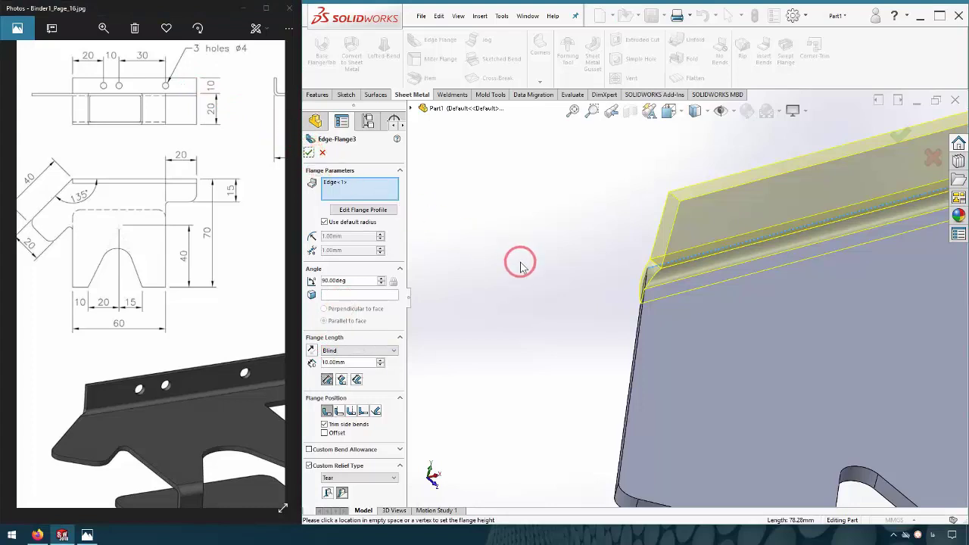
left_click(309, 154)
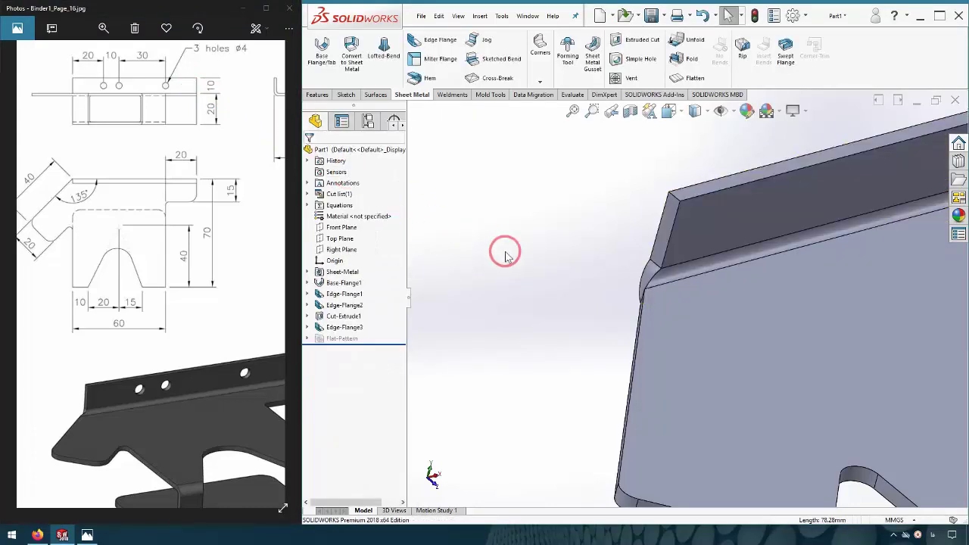
Start a sketch on the back flange face and view it from the Front
mouse_move(625, 396)
middle_mouse_down()
mouse_move(598, 396)
mouse_move(785, 380)
middle_mouse_up()
scroll(908, 346, "up", 3)
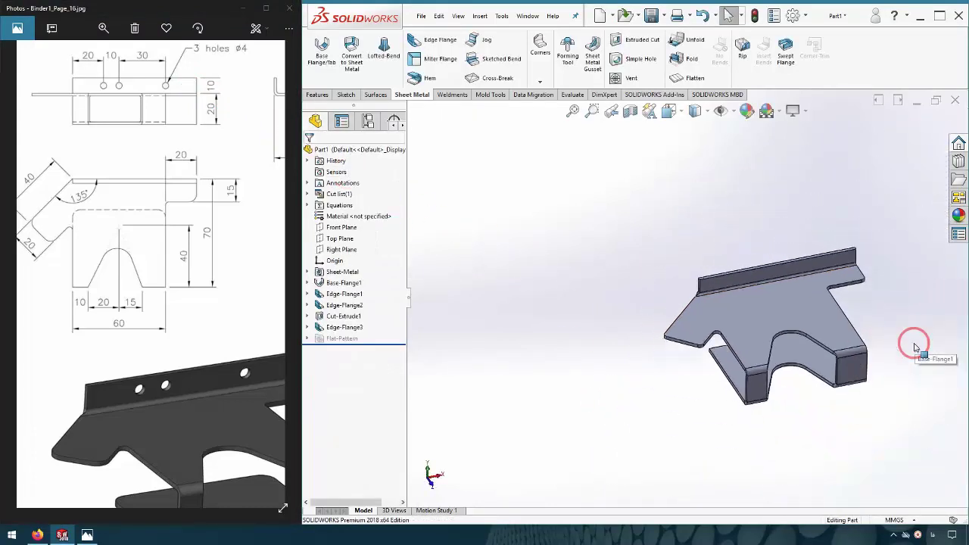
mouse_move(908, 346)
middle_mouse_down()
mouse_move(631, 392)
mouse_move(687, 309)
middle_mouse_up()
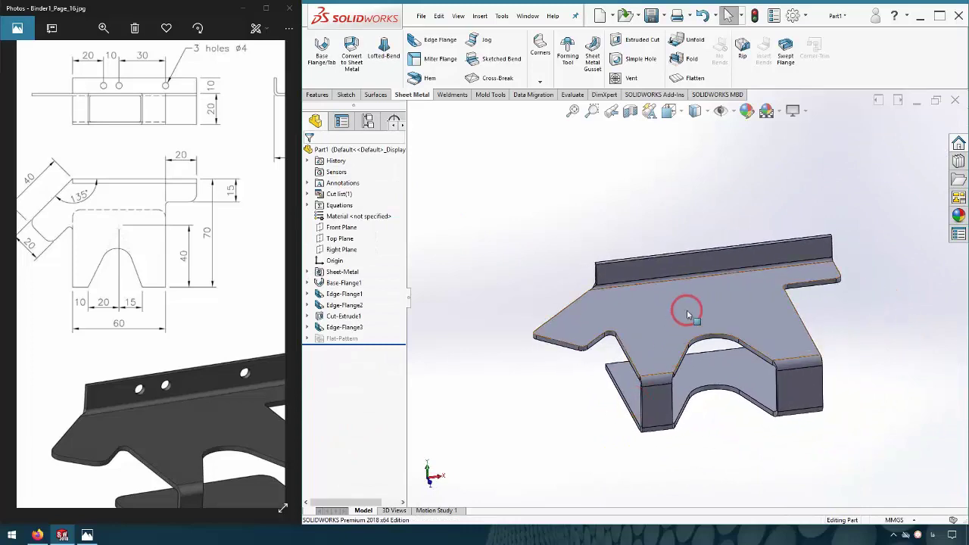
left_click(687, 264)
left_click(730, 240)
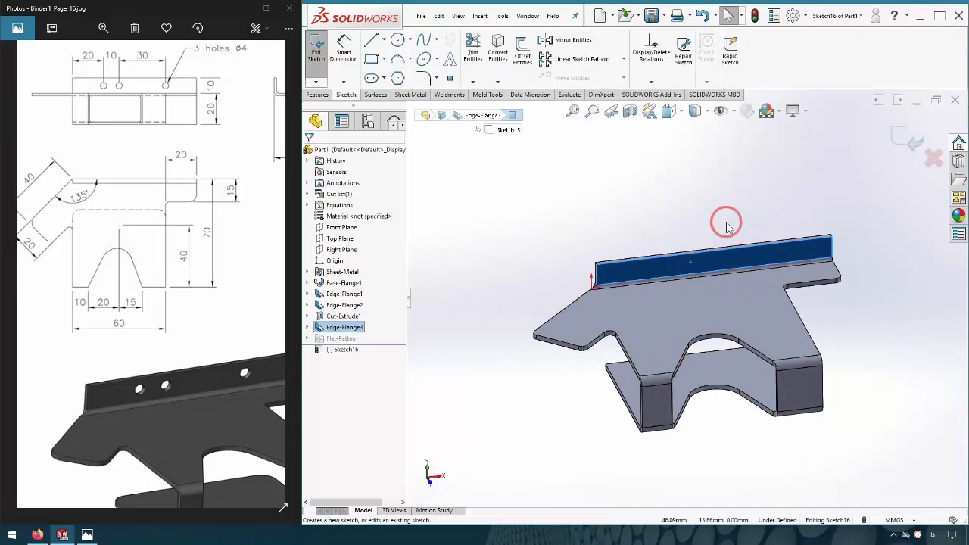
left_click(676, 111)
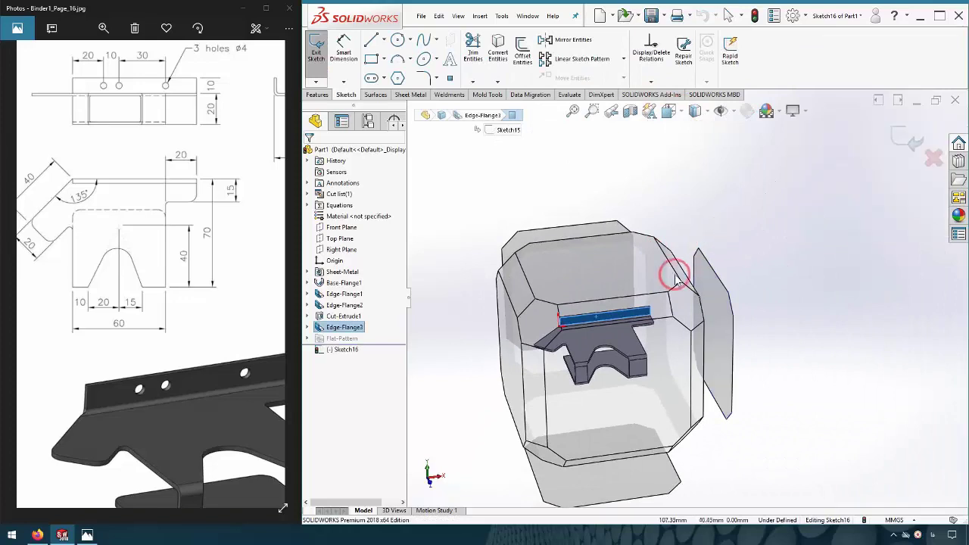
left_click(628, 400)
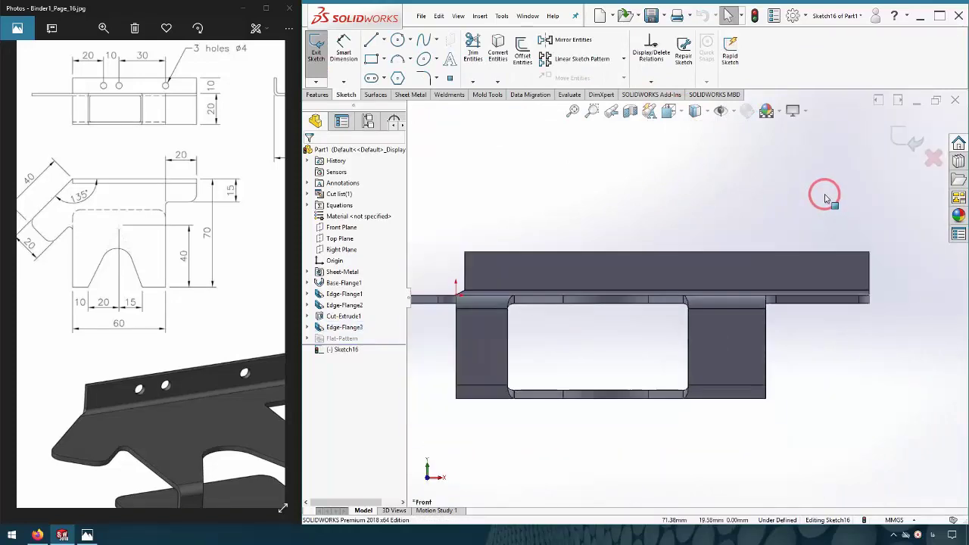
scroll(212, 204, "down", 1)
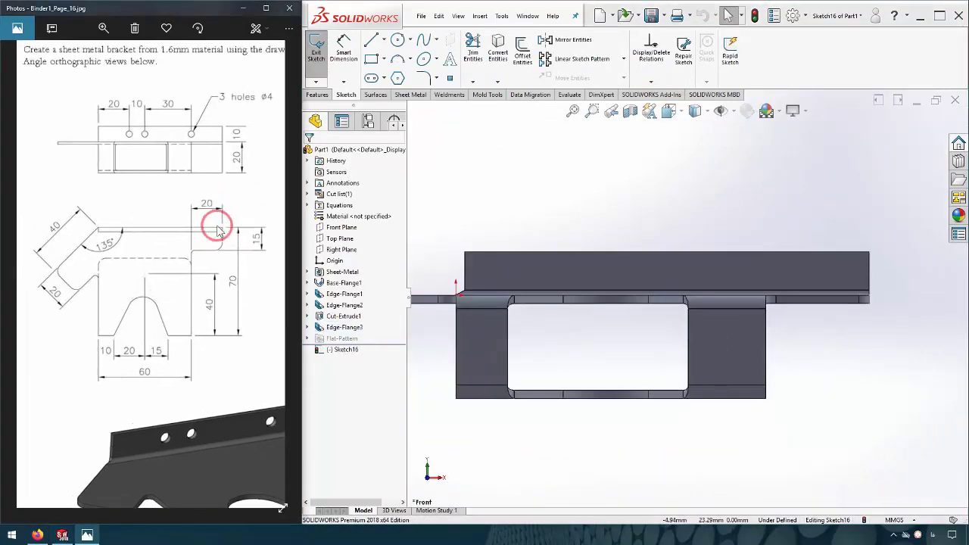
Draw three hole circles in a row and select all three
left_click(396, 42)
left_click(535, 269)
left_click(547, 270)
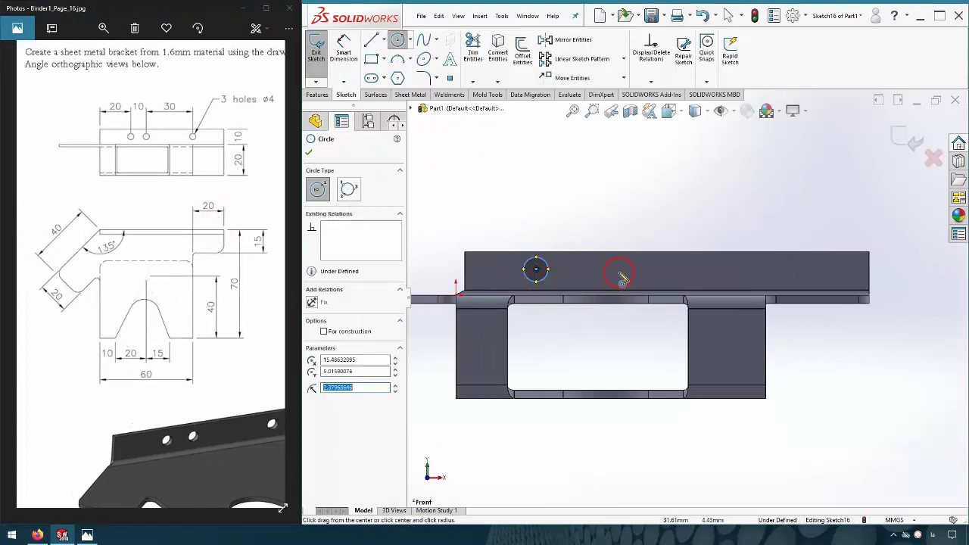
left_click(619, 269)
left_click(628, 269)
left_click(734, 272)
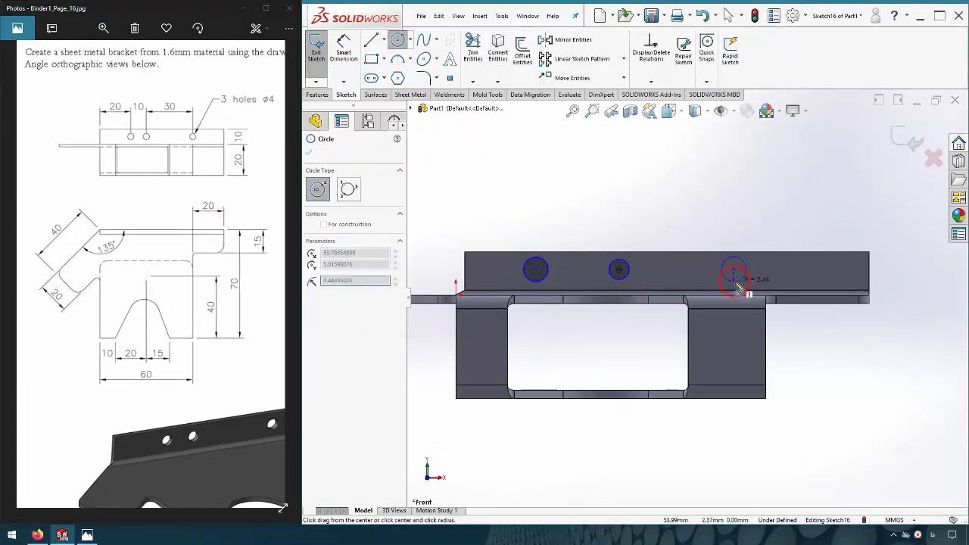
left_click(738, 287)
key("Escape")
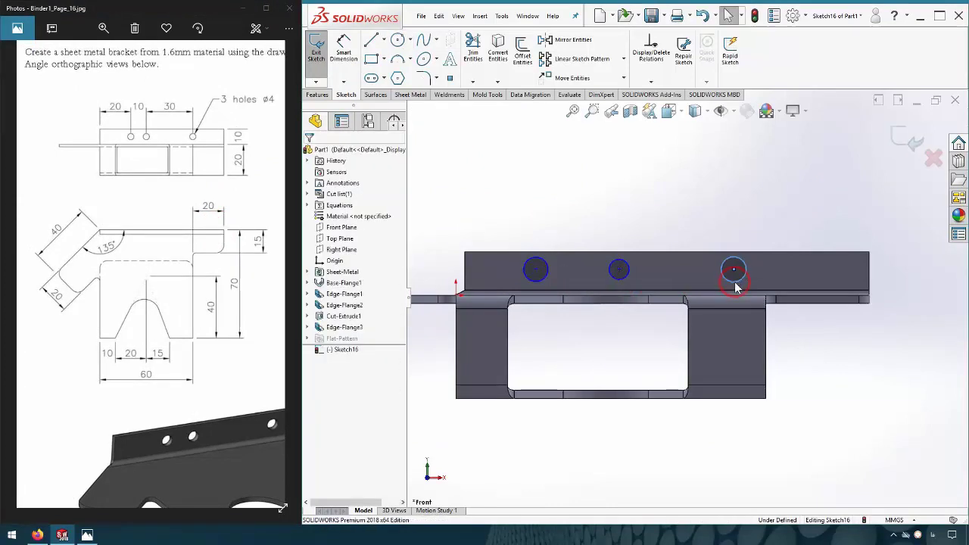
left_click(741, 282)
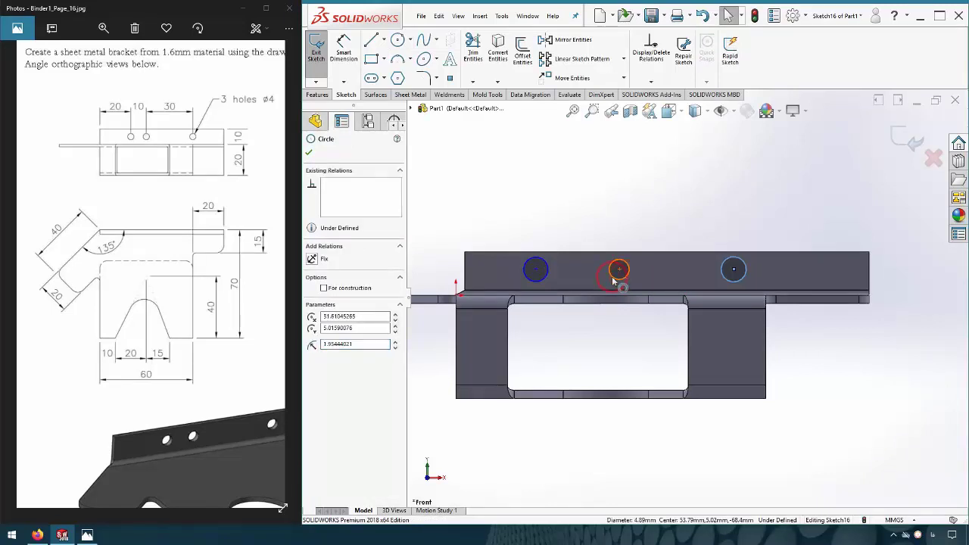
left_click(613, 279, "ctrl")
left_click(545, 276, "ctrl")
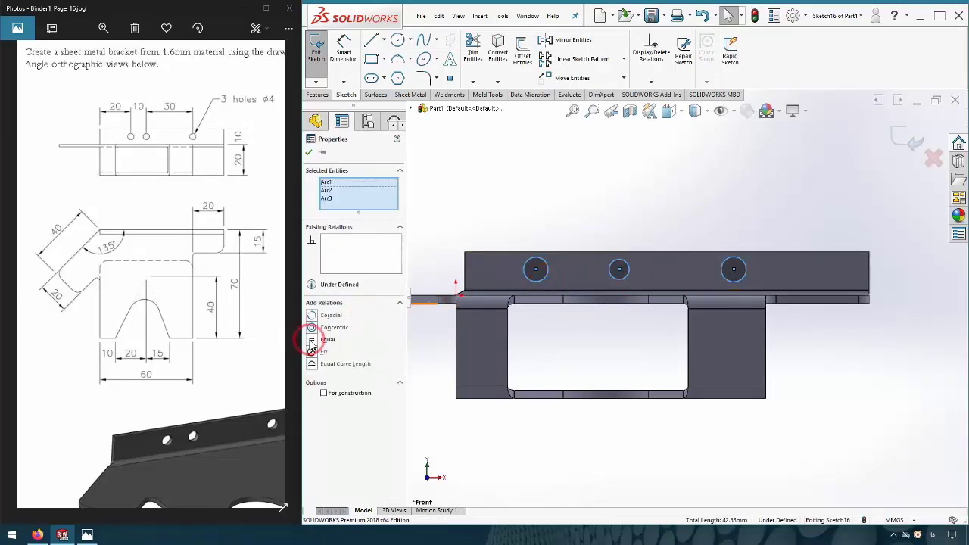
Make the three circles equal and dimension the left one Ø4 mm
left_click(451, 207)
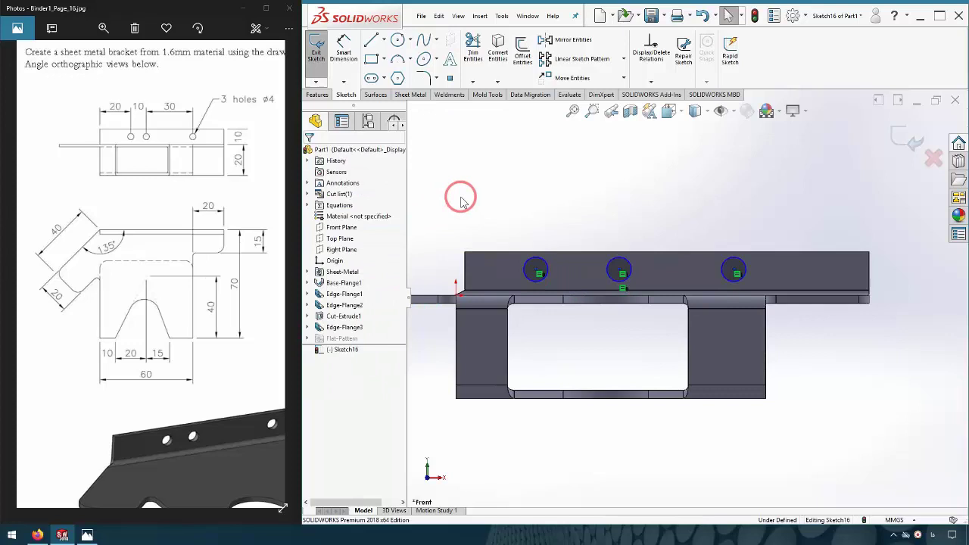
left_click(344, 50)
left_click(527, 261)
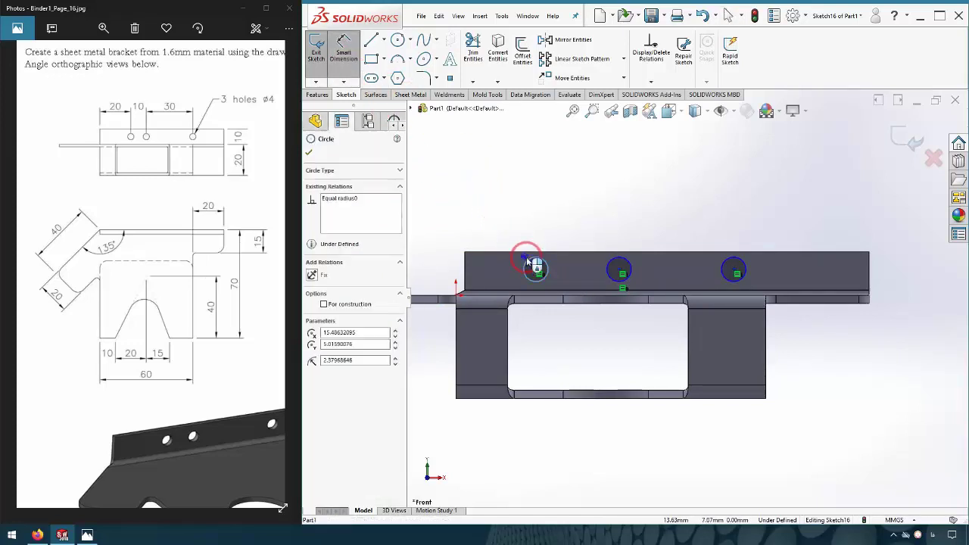
left_click(530, 223)
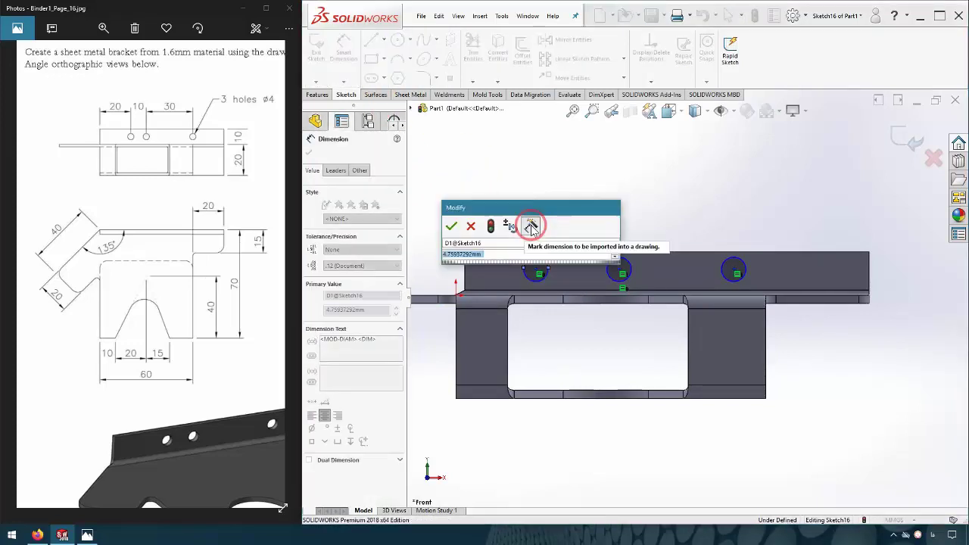
type("4")
key("Return")
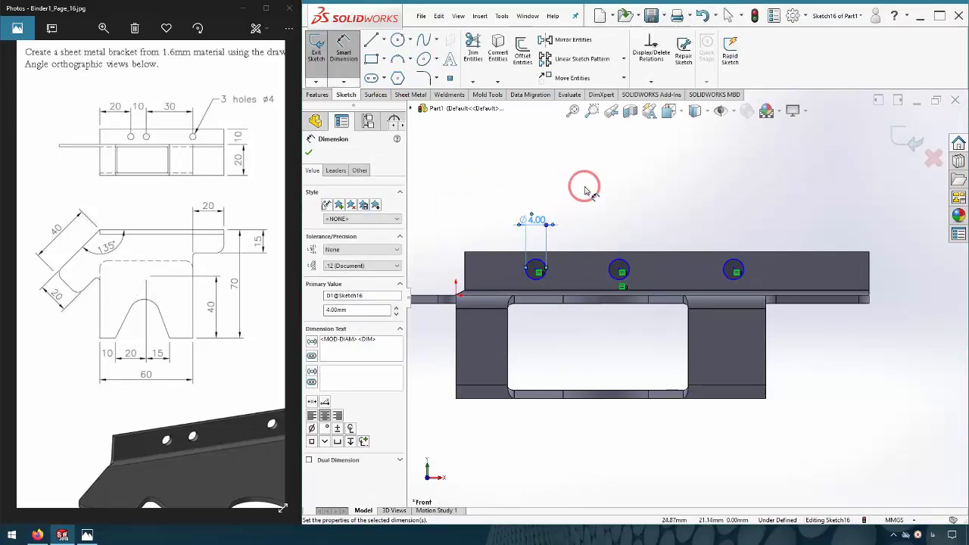
key("Escape")
Select the centre points of all three hole circles
left_click(619, 271)
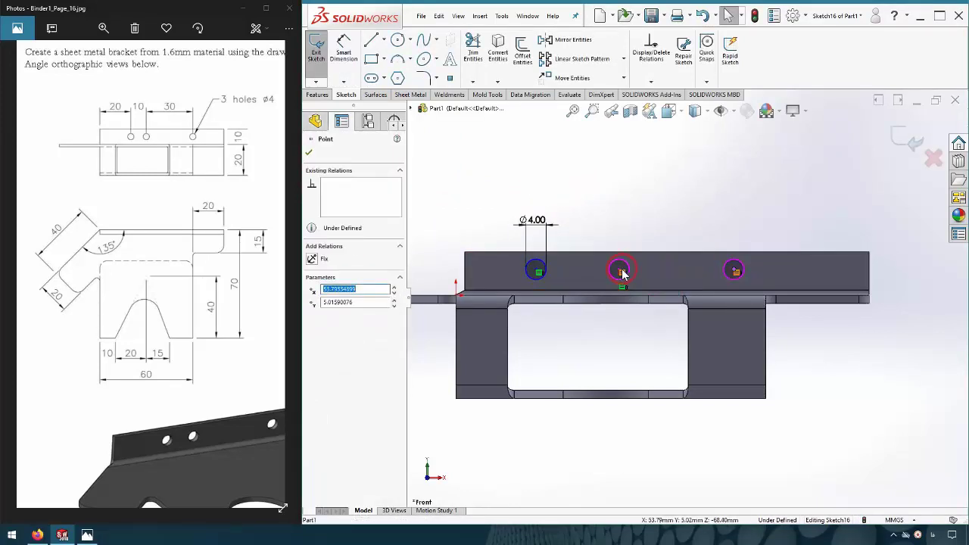
left_click(643, 233)
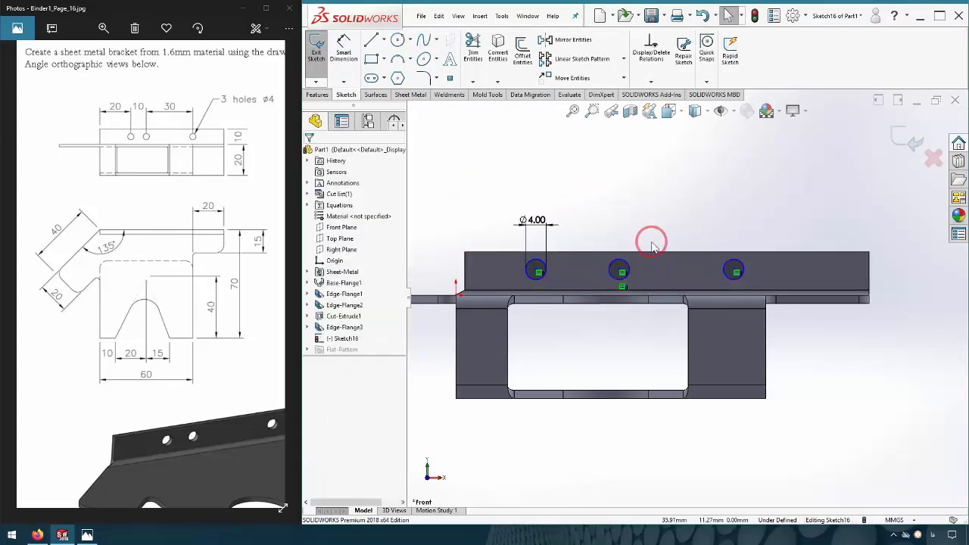
scroll(738, 272, "down", 2)
left_click(741, 286)
left_click(570, 276)
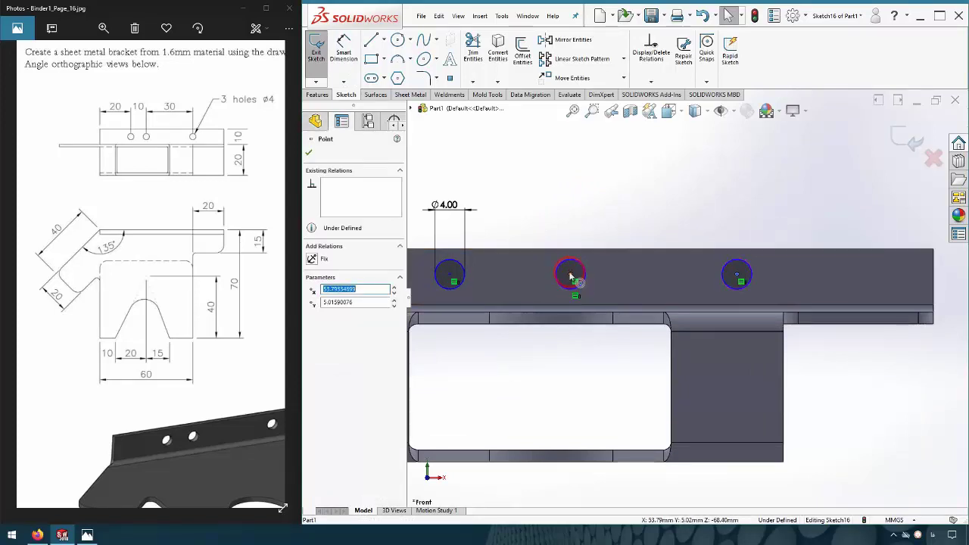
left_click(449, 274, "ctrl")
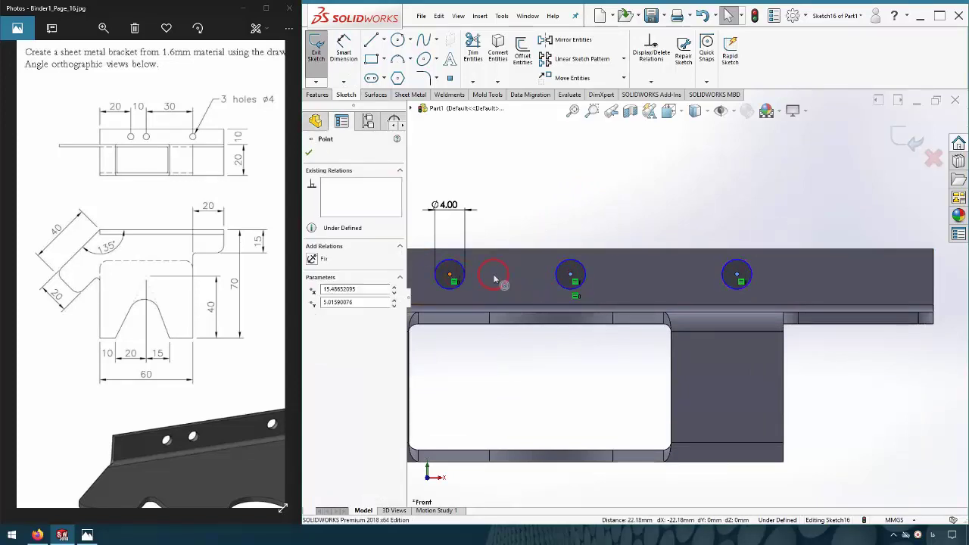
left_click(737, 274, "ctrl")
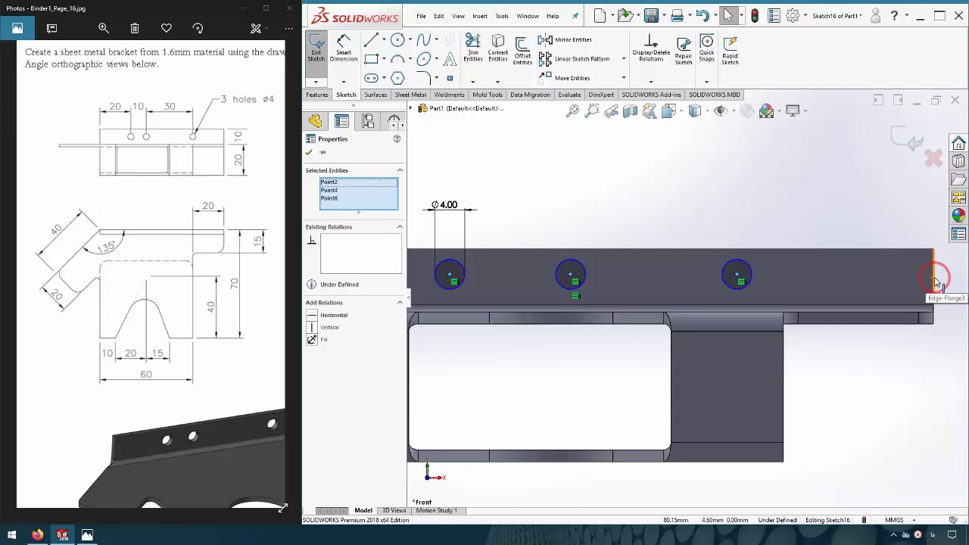
Align the hole centres horizontally with the flange end point and dimension a 30 mm hole spacing
left_click(935, 278, "ctrl")
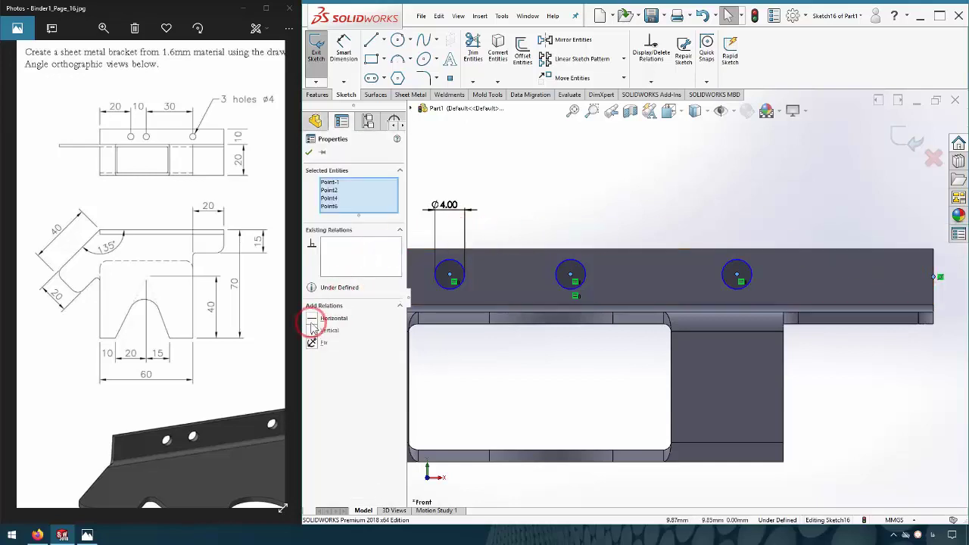
left_click(573, 177)
left_click(343, 49)
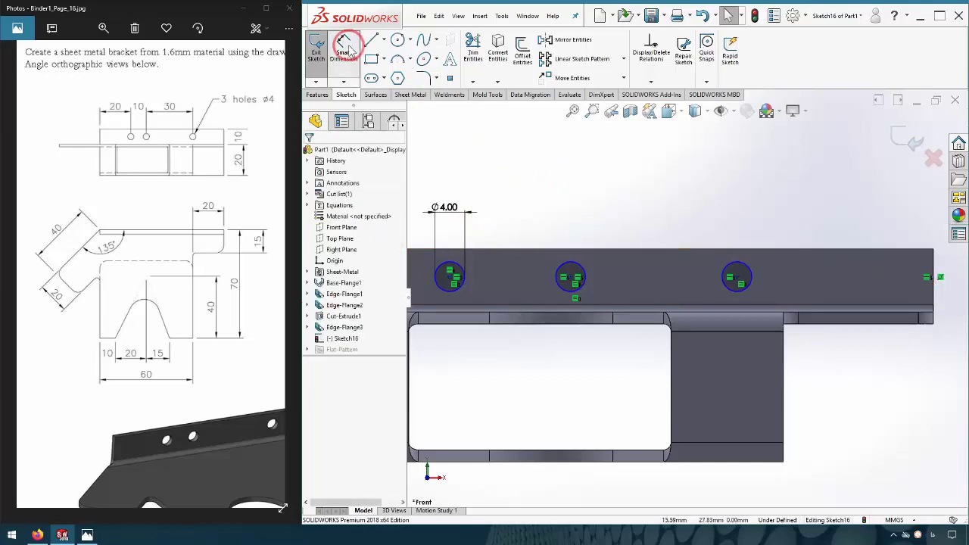
left_click(729, 284)
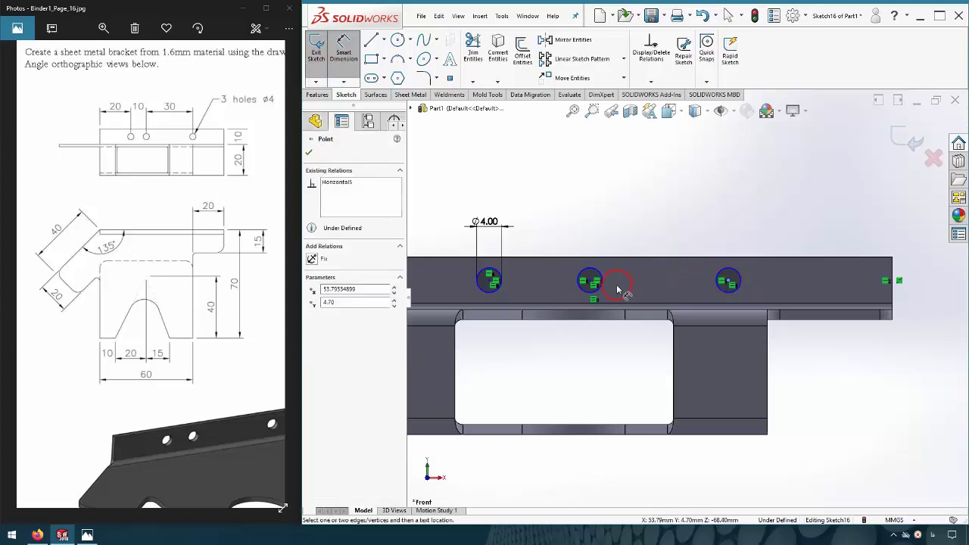
left_click(591, 282)
left_click(655, 224)
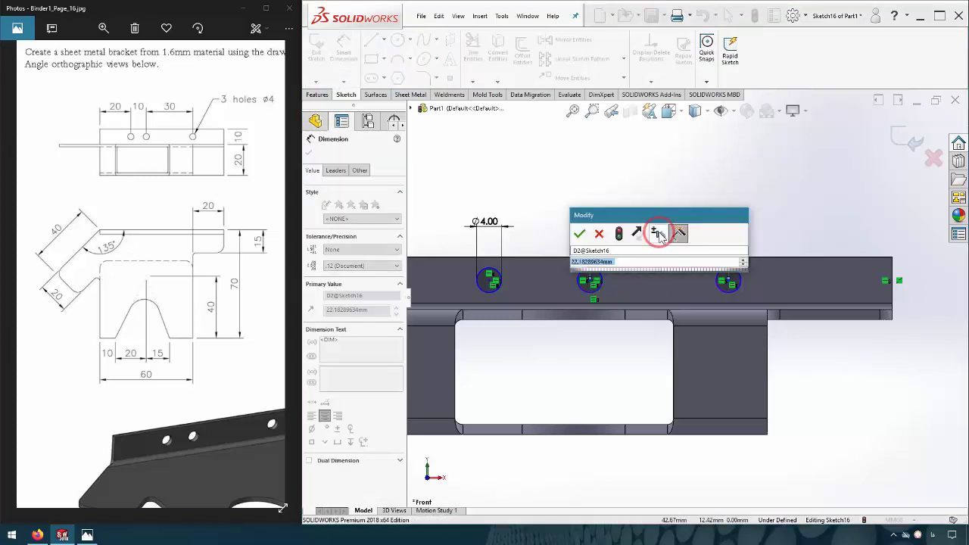
type("30")
key("Return")
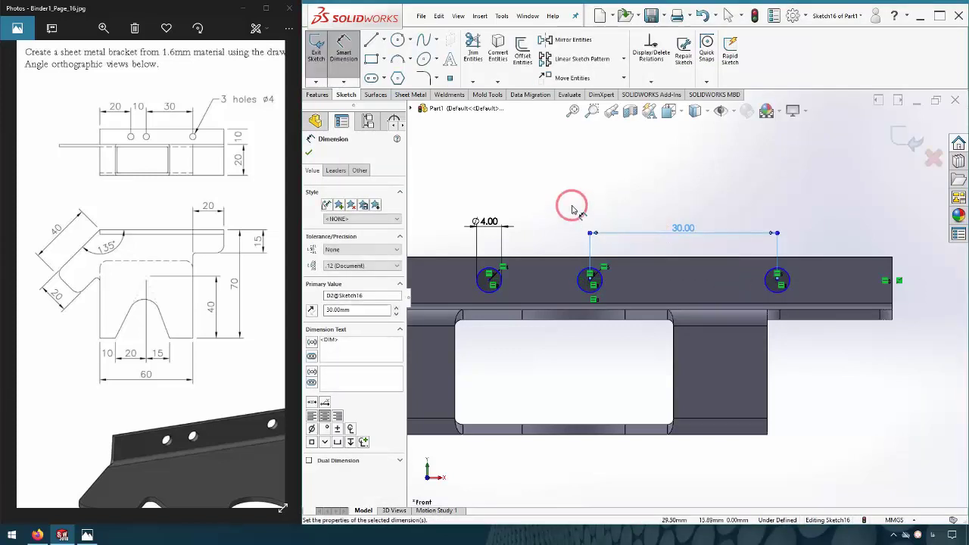
Add the 10 mm hole spacing and the 20 mm flange-edge-to-hole distance
left_click(592, 283)
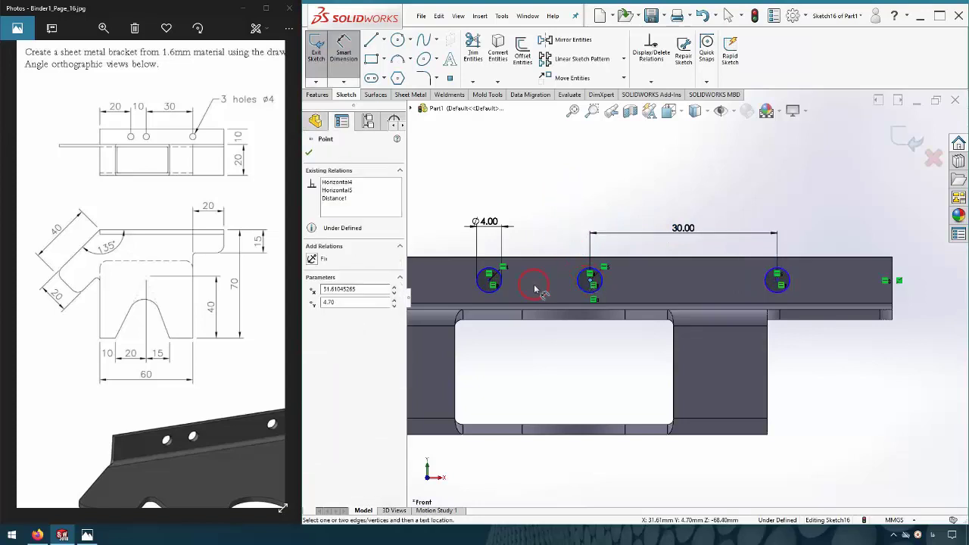
left_click(491, 282)
left_click(489, 214)
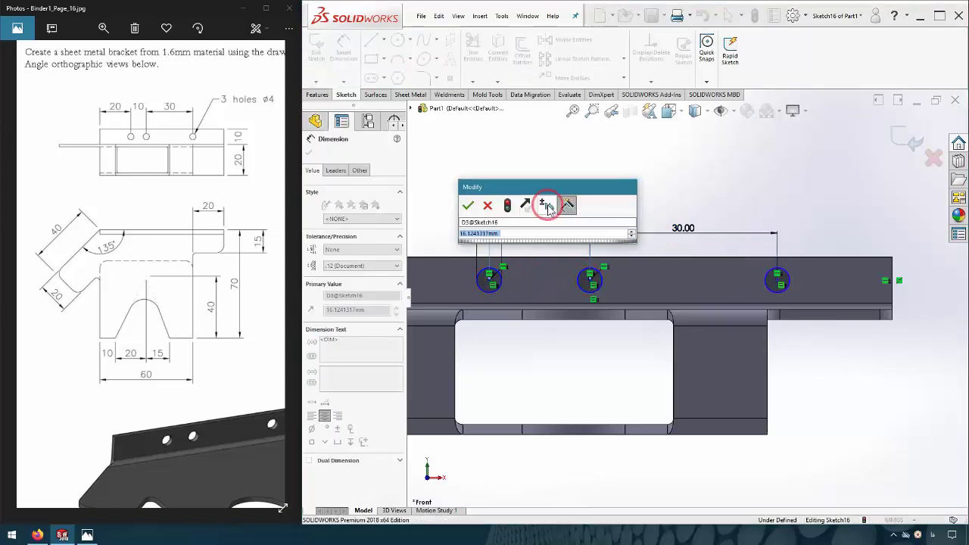
type("10")
key("Return")
scroll(635, 227, "up", 2)
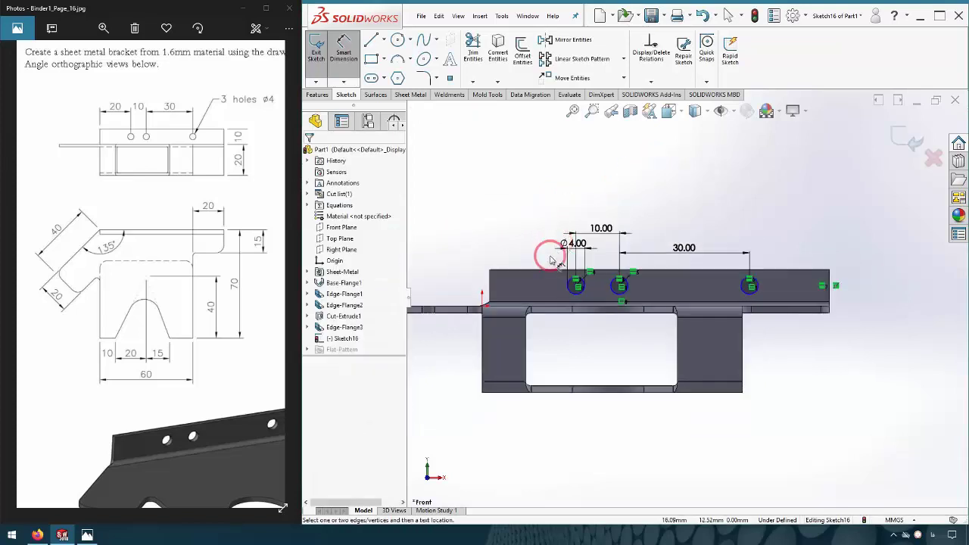
left_click(576, 287)
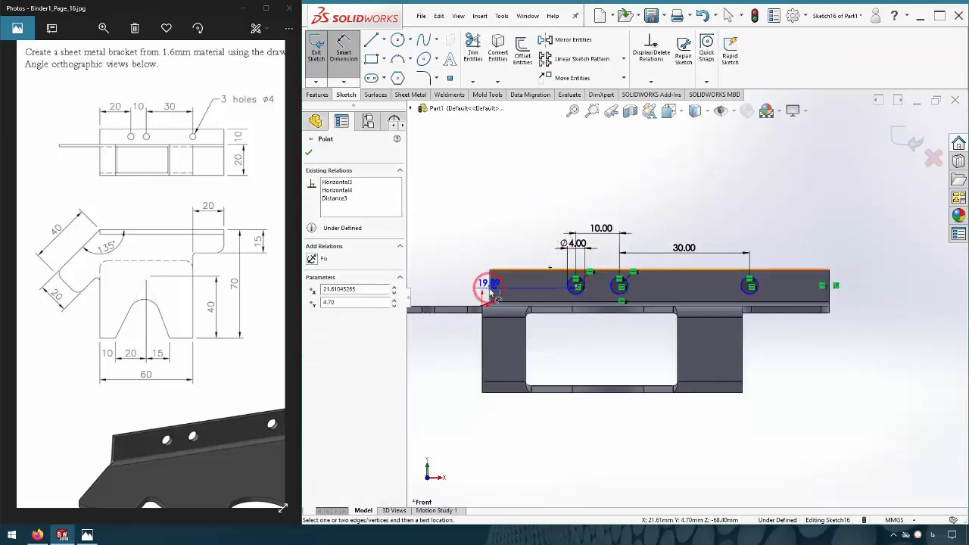
left_click(521, 216)
left_click(530, 218)
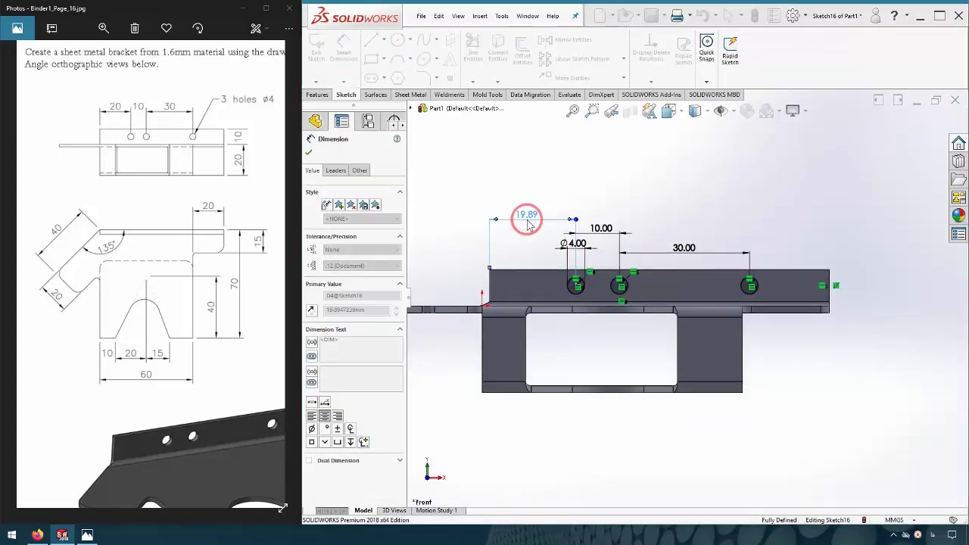
left_click(706, 218)
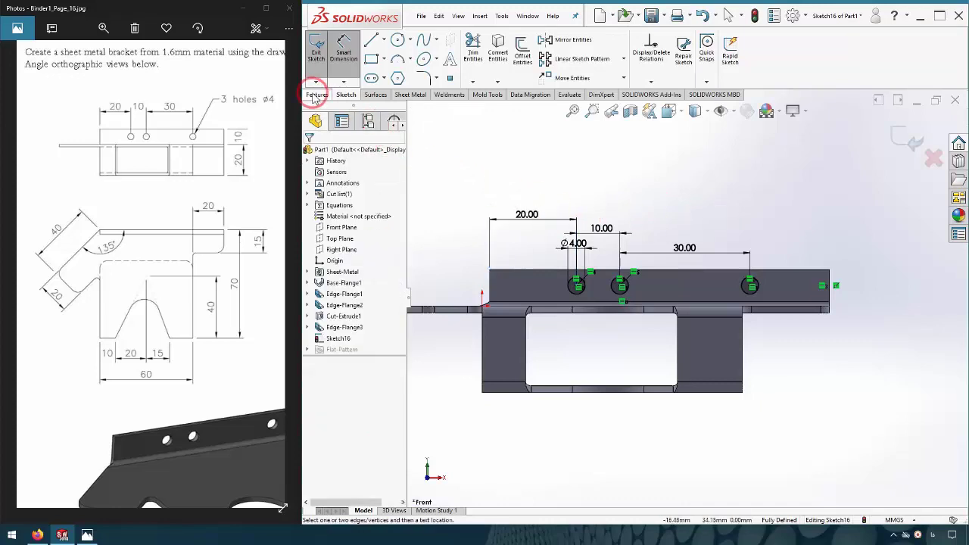
left_click(315, 96)
Extrude-cut the three Ø4 circles Through All to create Cut-Extrude2
left_click(461, 53)
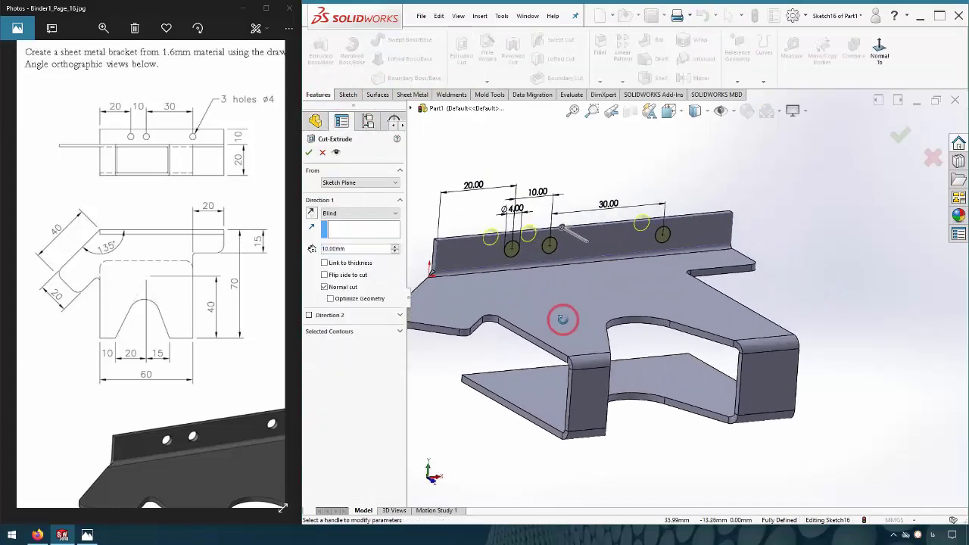
left_click(389, 212)
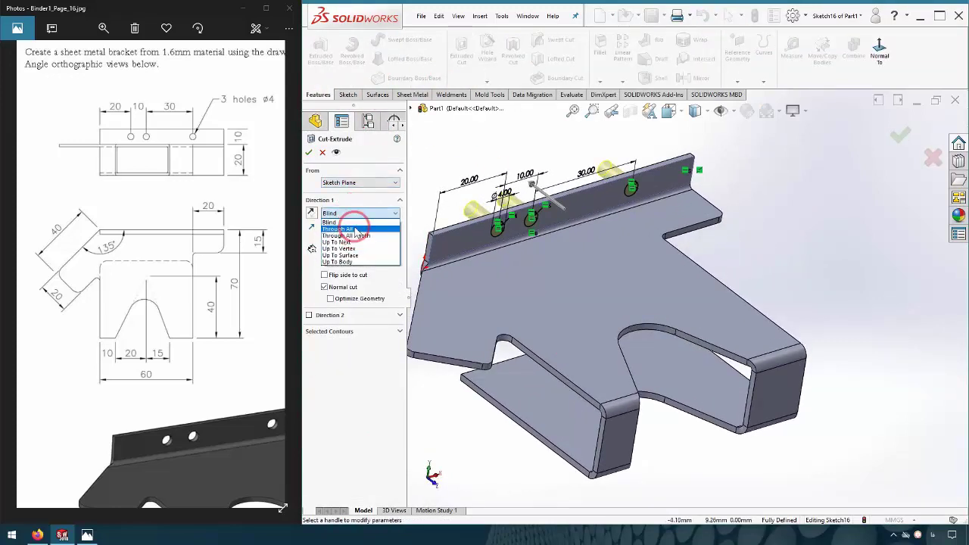
left_click(355, 230)
left_click(892, 145)
scroll(727, 235, "up", 3)
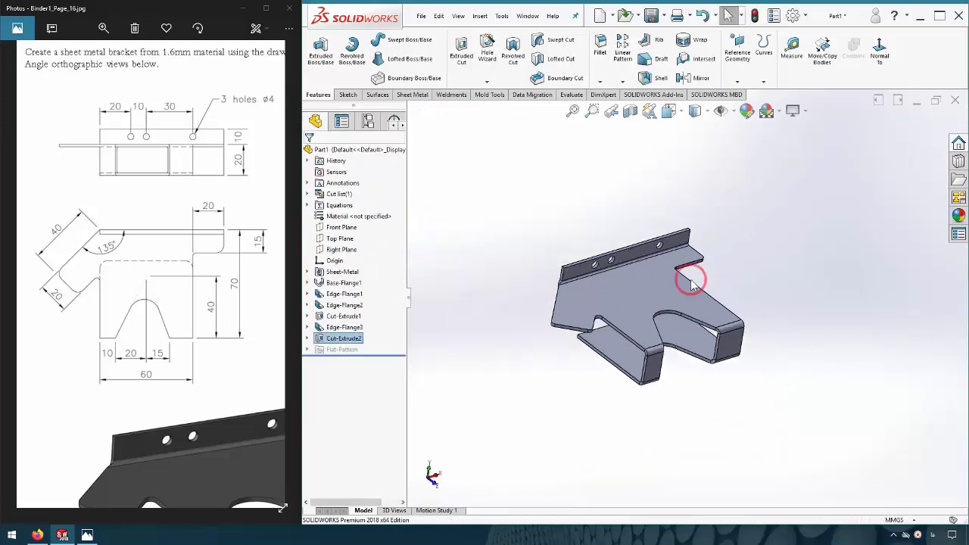
left_click_drag(178, 407, 152, 242)
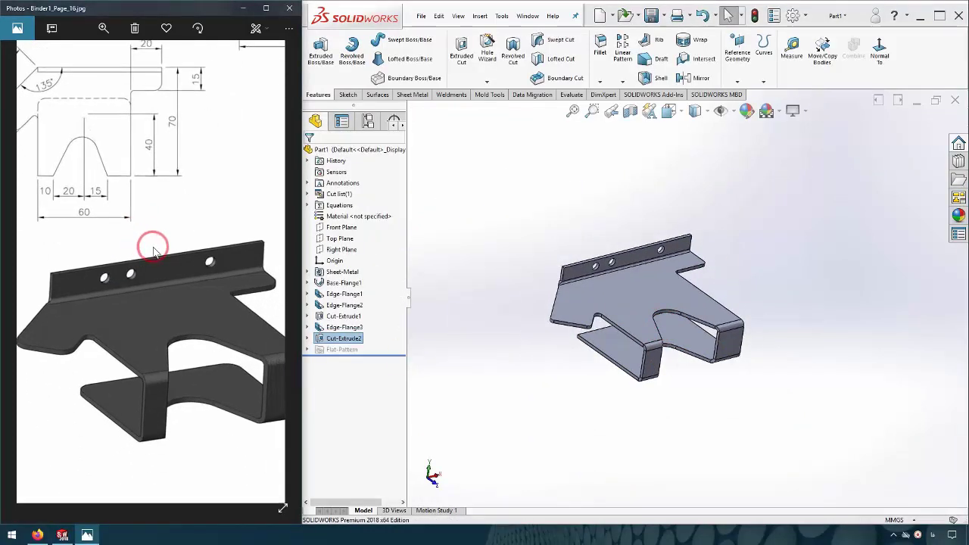
left_click(711, 227)
middle_click_drag(711, 227, 727, 226)
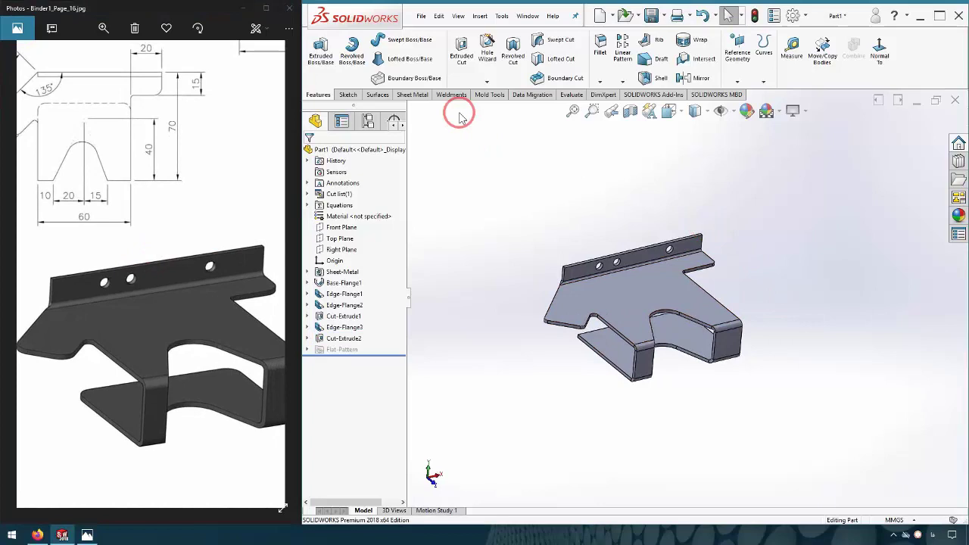
left_click(423, 99)
left_click(695, 78)
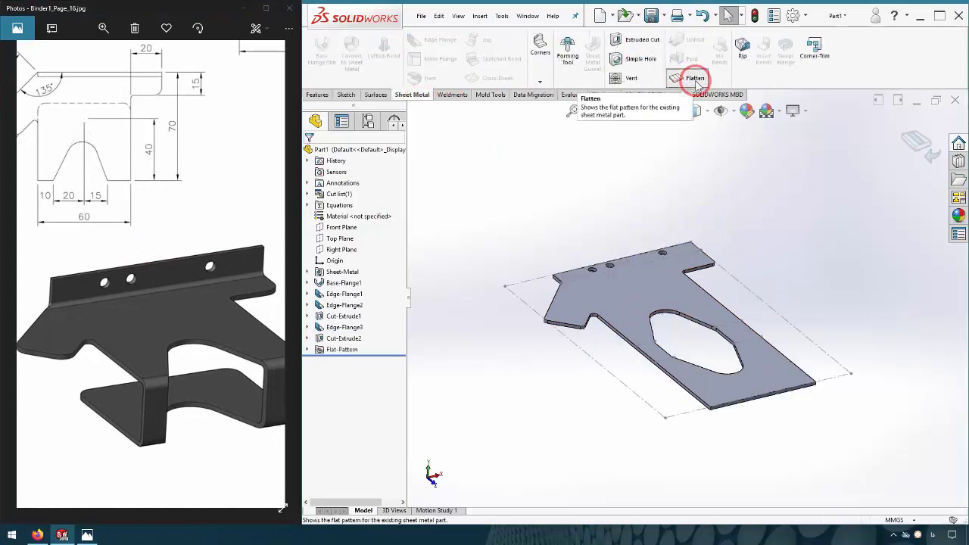
mouse_move(674, 264)
middle_mouse_down()
mouse_move(683, 363)
mouse_move(683, 281)
mouse_move(621, 264)
mouse_move(622, 244)
mouse_move(785, 207)
mouse_move(770, 232)
middle_mouse_up()
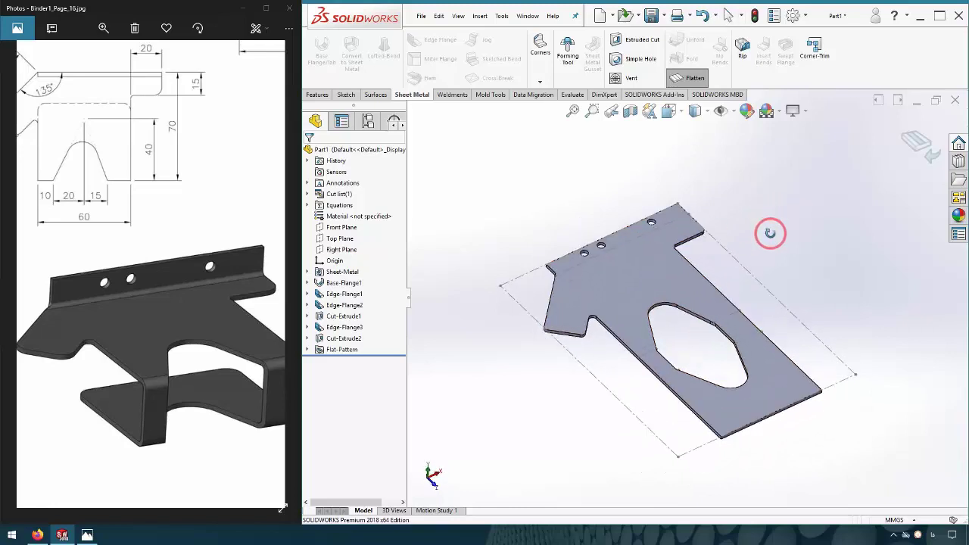
left_click(911, 143)
scroll(216, 276, "down", 1)
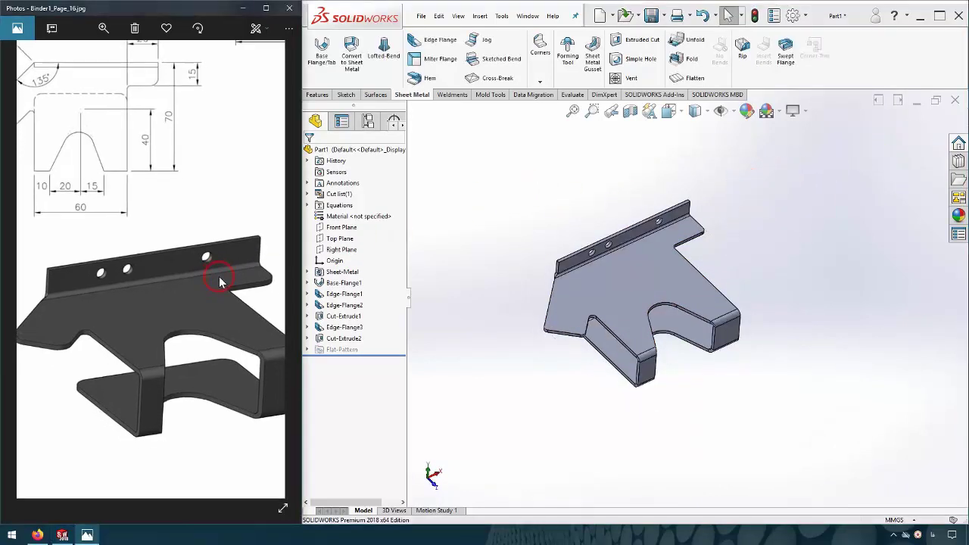
scroll(218, 275, "down", 2)
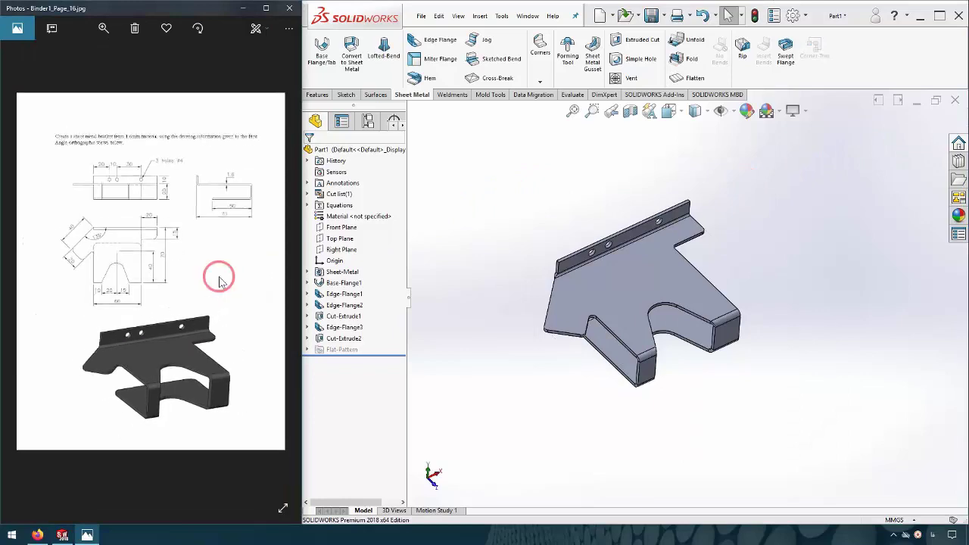
left_click(670, 112)
left_click(582, 369)
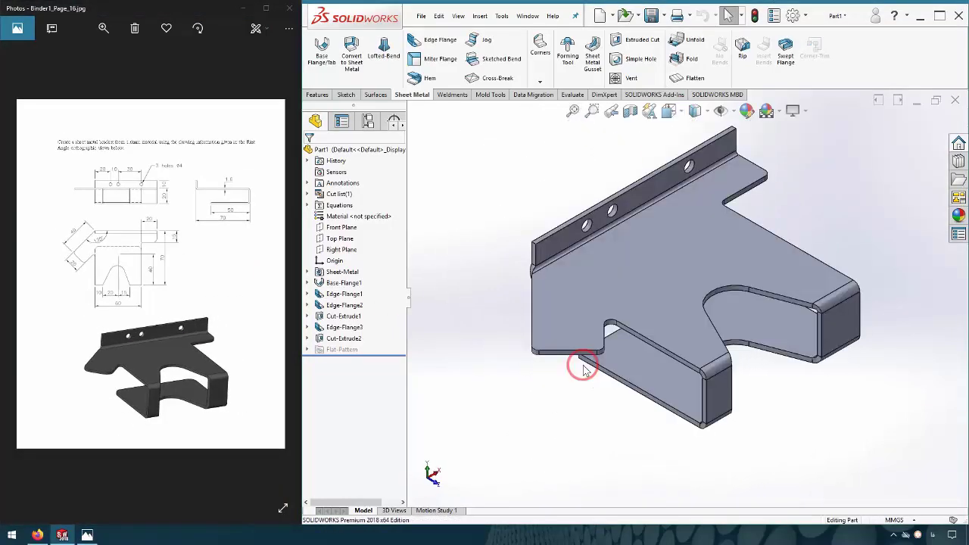